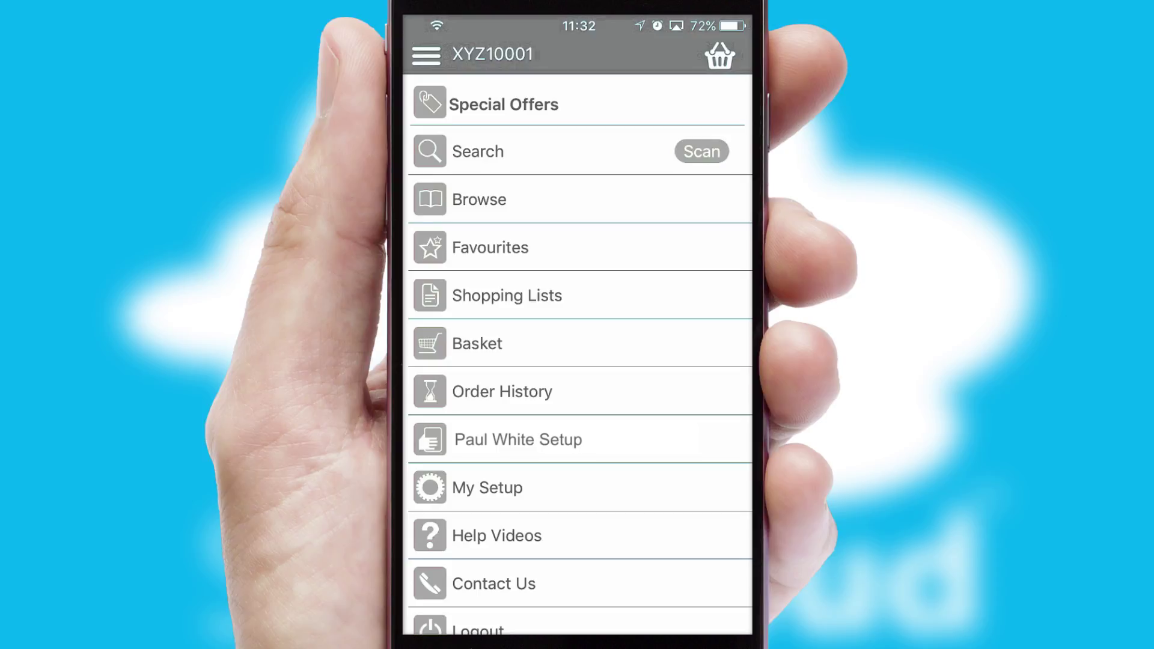
- Browse the products in the Food & Groceries category
{"action": "left_click", "coordinate": [559, 199]}
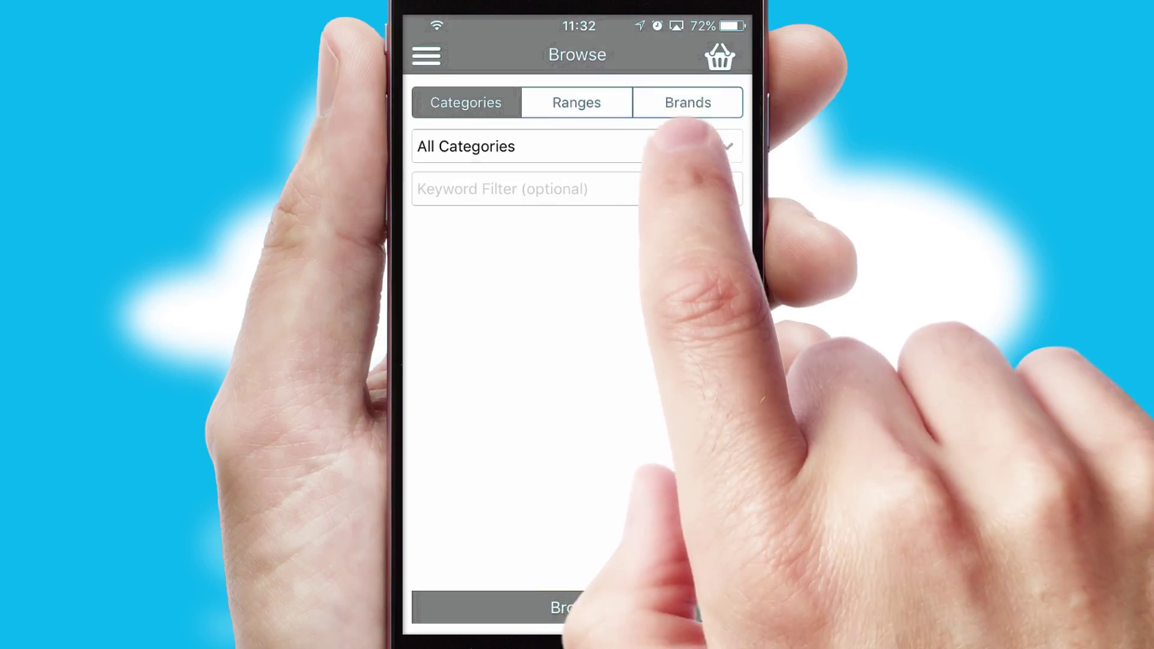
{"action": "left_click", "coordinate": [671, 146]}
{"action": "mouse_move", "coordinate": [671, 578]}
{"action": "left_mouse_down"}
{"action": "mouse_move", "coordinate": [670, 411]}
{"action": "mouse_move", "coordinate": [669, 502]}
{"action": "left_mouse_up"}
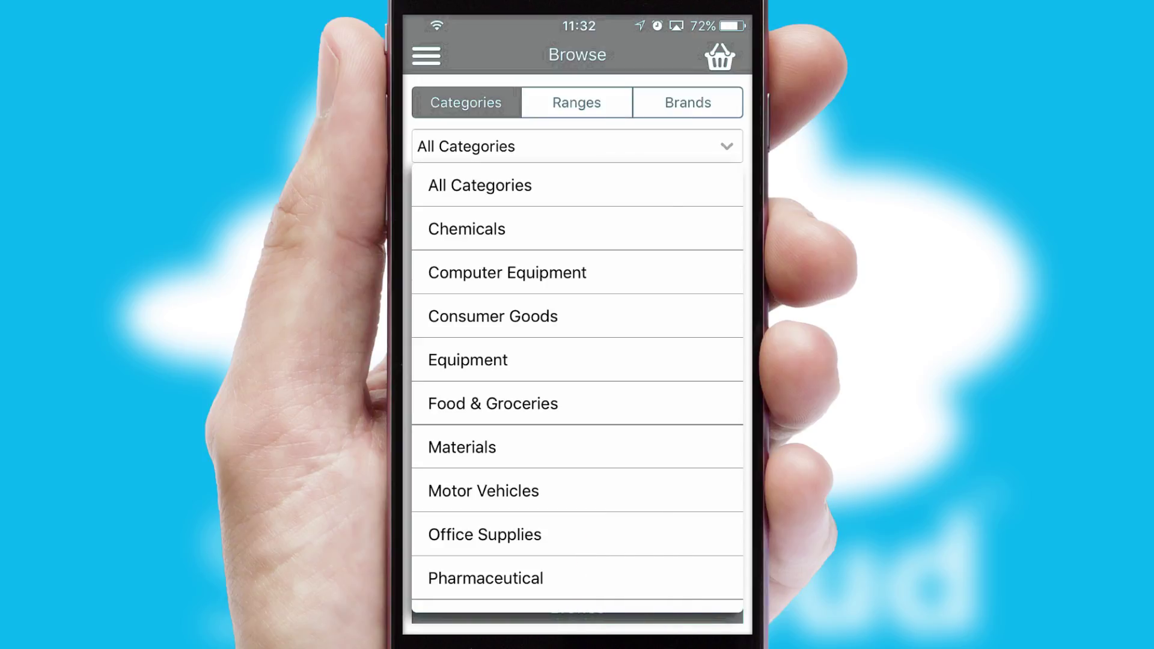
{"action": "left_click", "coordinate": [622, 403]}
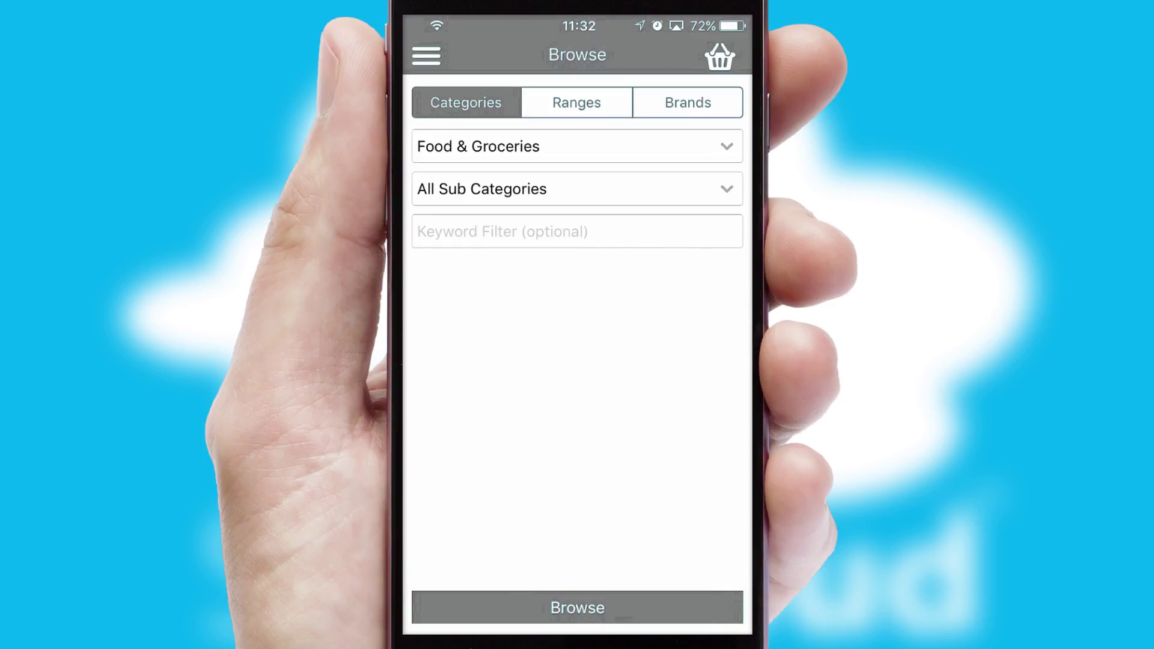
{"action": "left_click", "coordinate": [577, 607]}
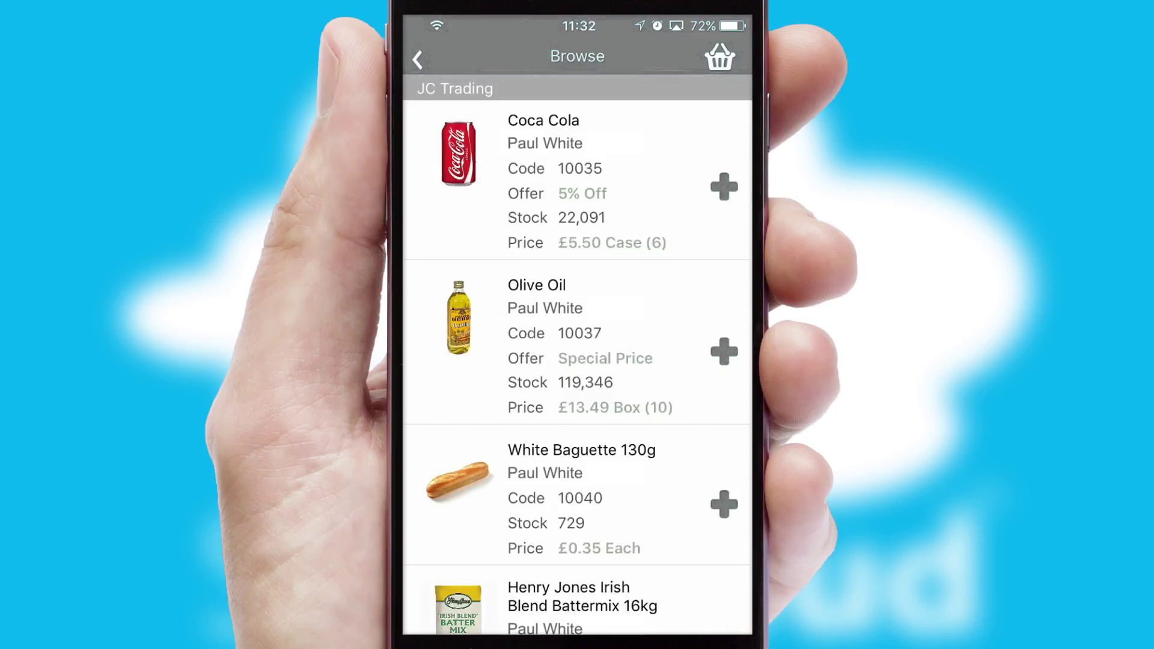
{"action": "mouse_move", "coordinate": [674, 438]}
{"action": "left_mouse_down"}
{"action": "mouse_move", "coordinate": [675, 154]}
{"action": "mouse_move", "coordinate": [644, 618]}
{"action": "left_mouse_up"}
- Add Coca Cola, then Side Of Beef with quantity 3 at 1.4 KG per side
{"action": "left_click", "coordinate": [724, 187]}
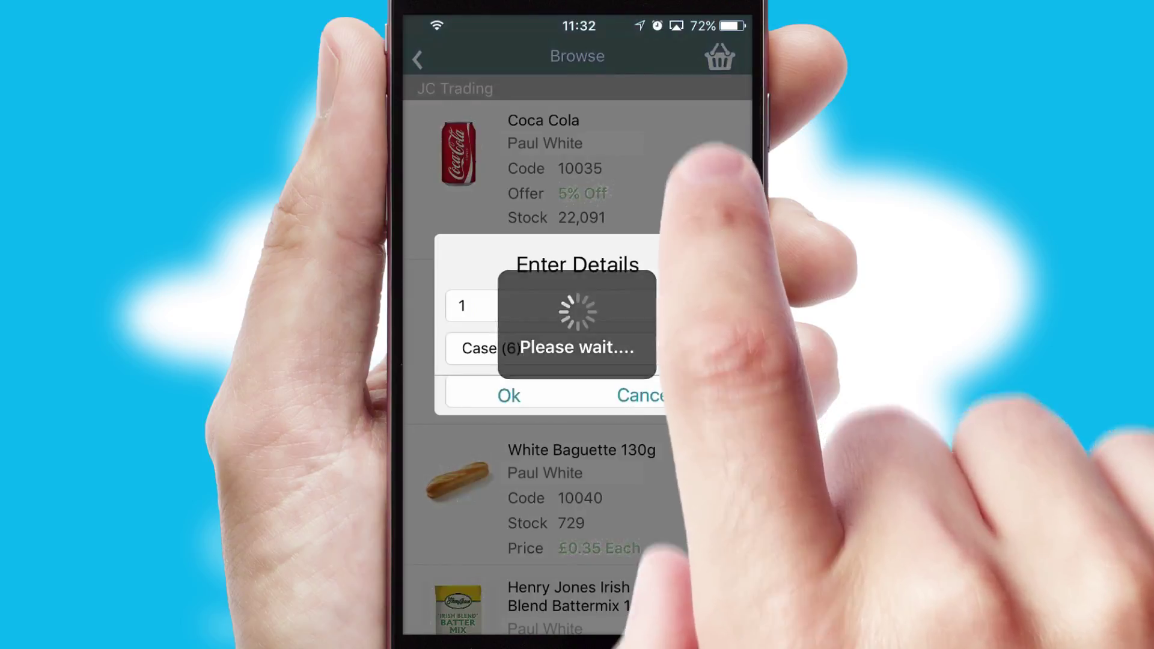
{"action": "left_click", "coordinate": [577, 306]}
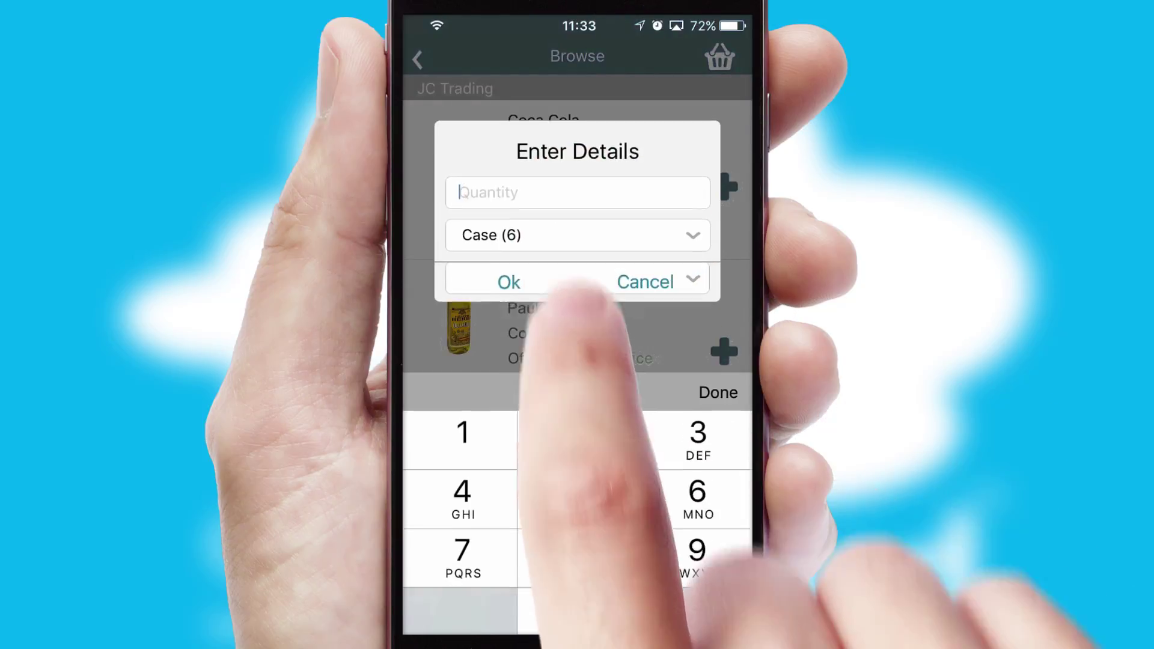
{"action": "type", "text": "2"}
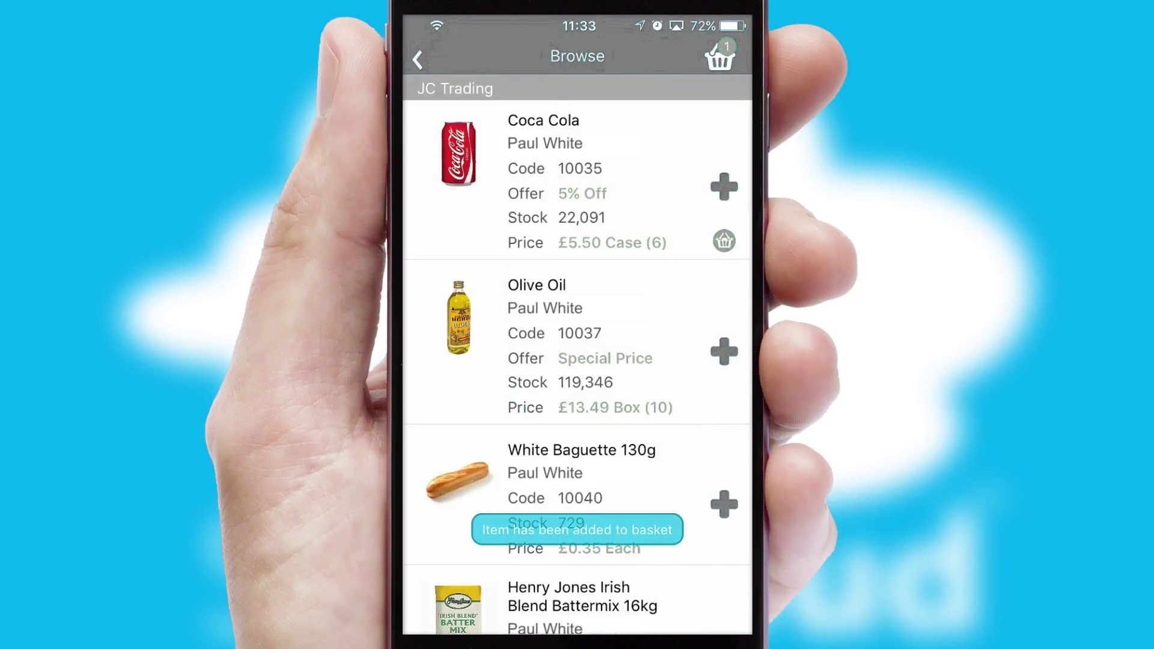
{"action": "scroll", "coordinate": [657, 400], "scroll_direction": "down", "scroll_amount": 2}
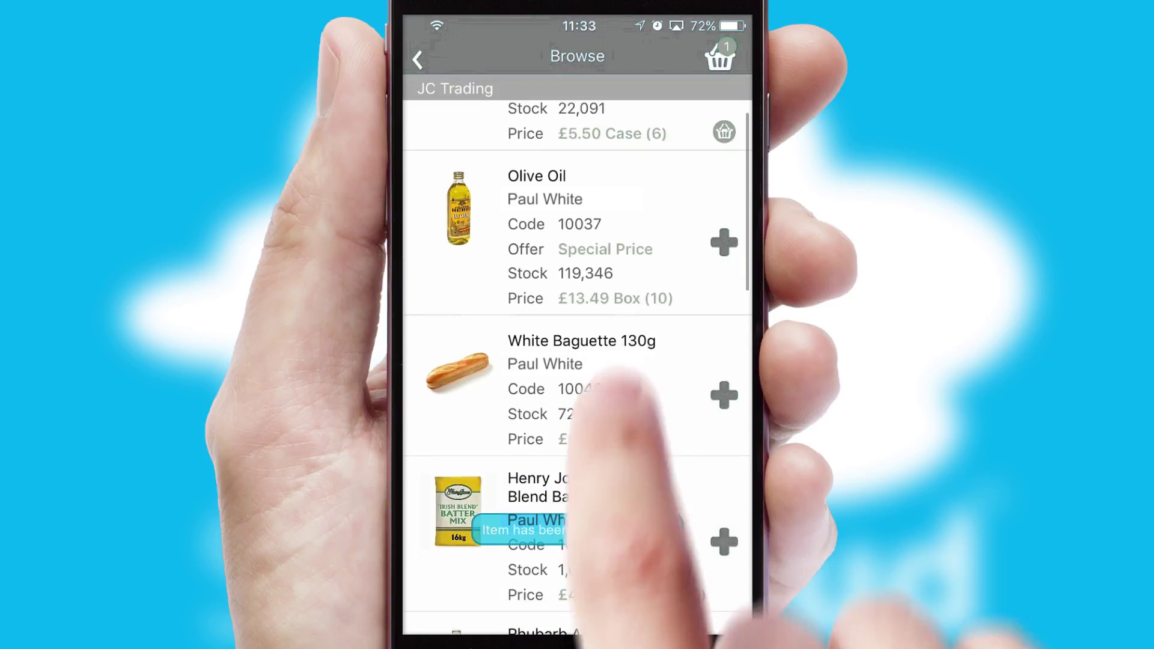
{"action": "scroll", "coordinate": [668, 442], "scroll_direction": "down", "scroll_amount": 5}
{"action": "scroll", "coordinate": [662, 437], "scroll_direction": "down", "scroll_amount": 2}
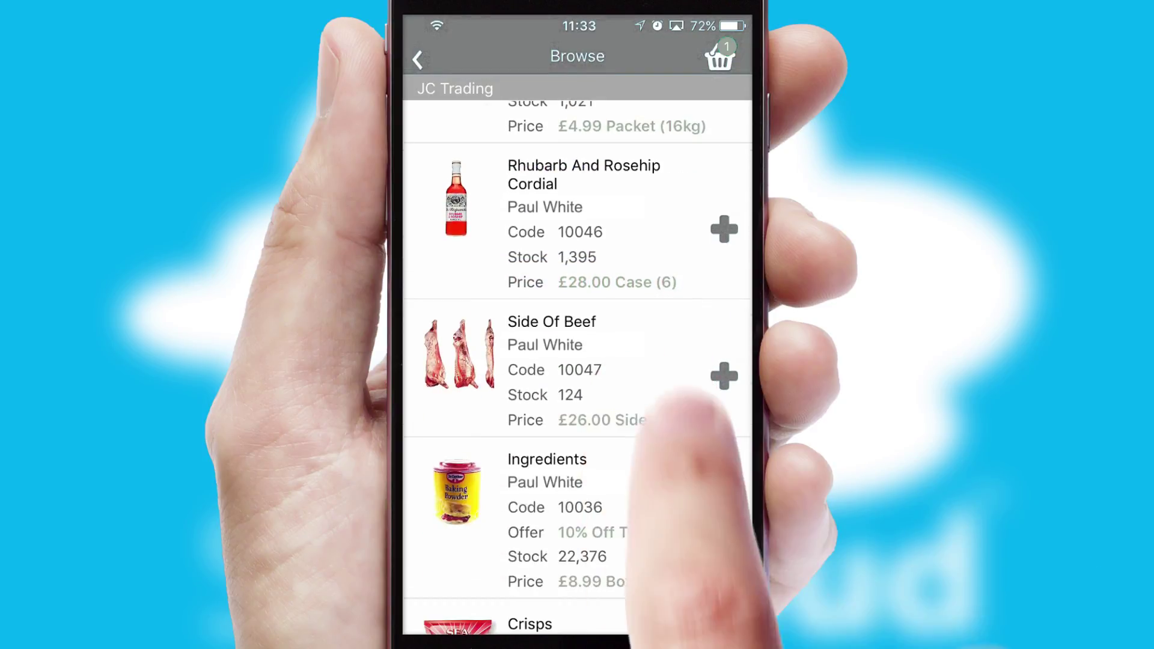
{"action": "left_click", "coordinate": [723, 376]}
{"action": "left_click", "coordinate": [631, 263]}
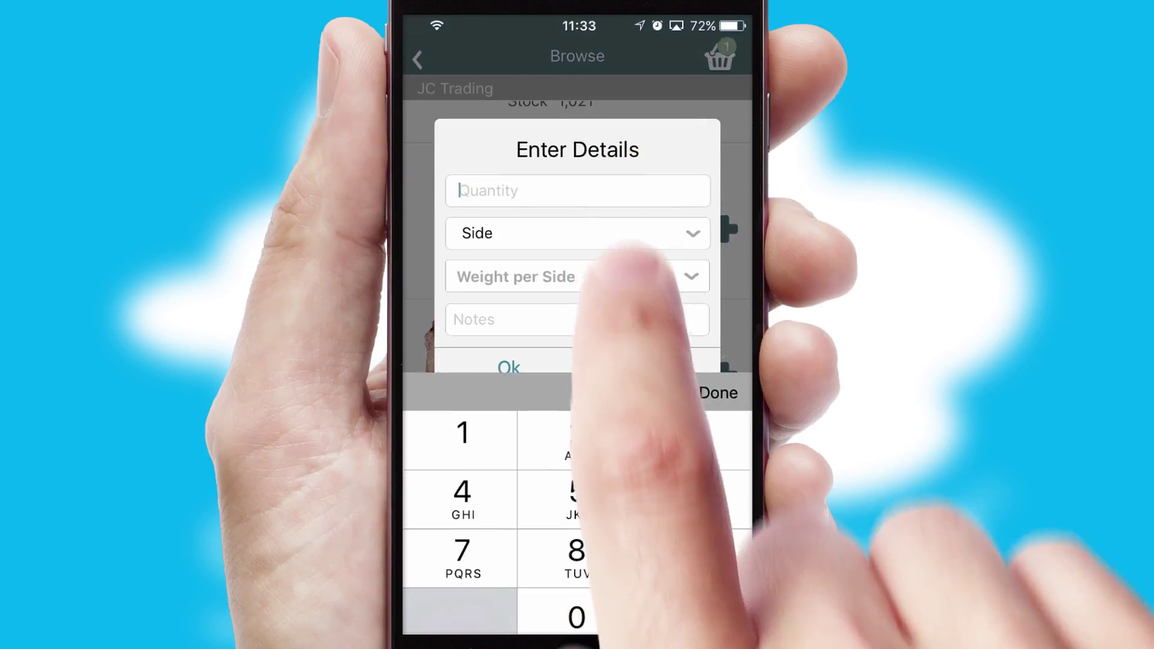
{"action": "type", "text": "3"}
{"action": "left_click", "coordinate": [577, 349]}
{"action": "scroll", "coordinate": [577, 504], "scroll_direction": "down", "scroll_amount": 2}
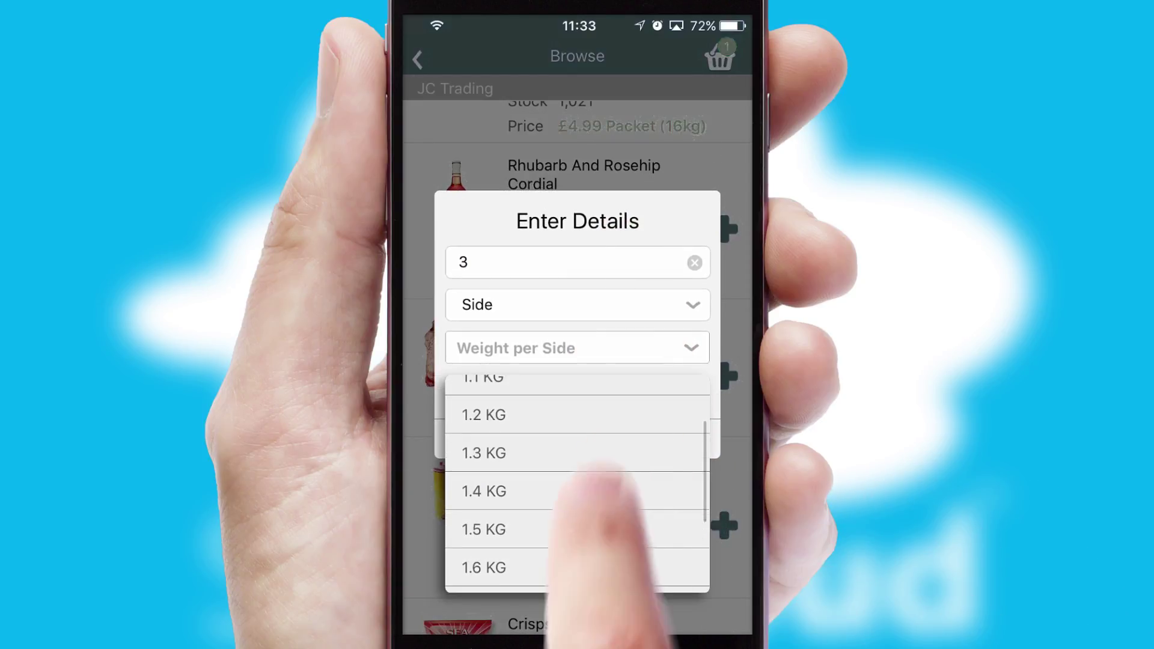
{"action": "left_click", "coordinate": [553, 489]}
{"action": "left_click", "coordinate": [510, 439]}
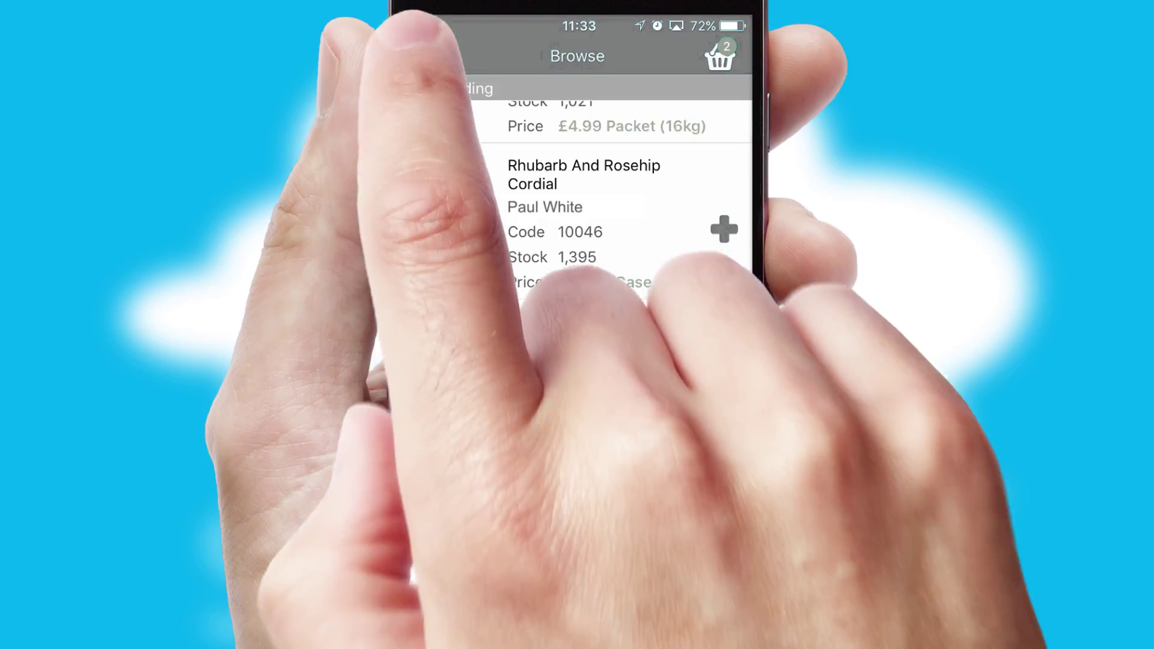
- Find Olive Oil by scanning its barcode in product search
{"action": "left_click", "coordinate": [416, 59]}
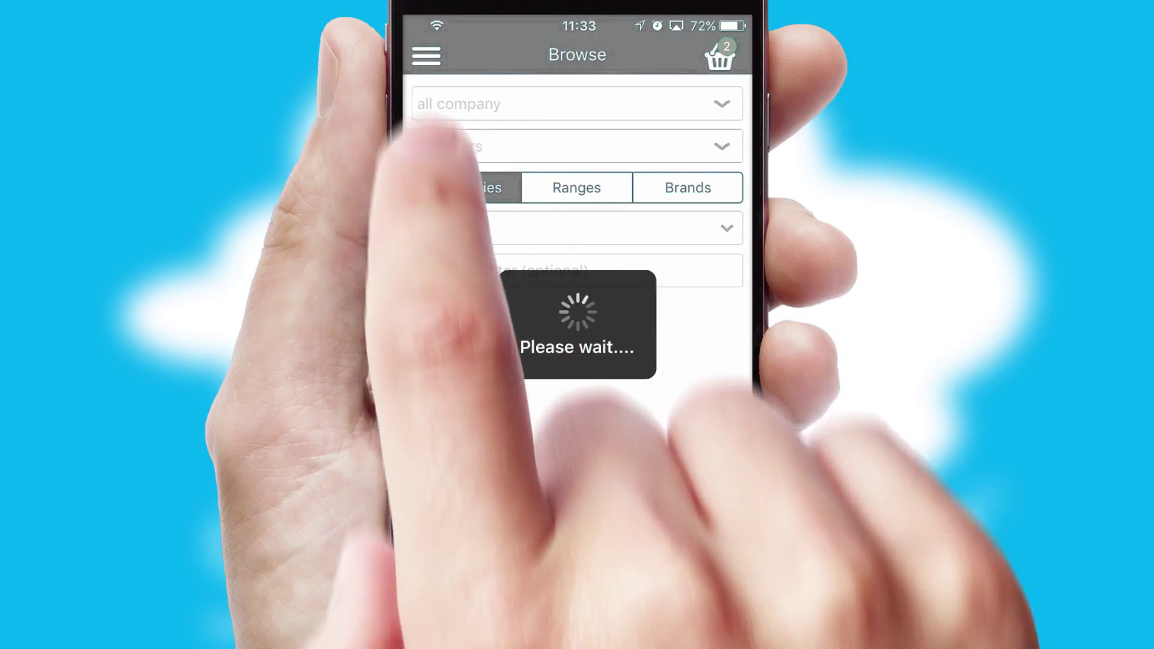
{"action": "left_click", "coordinate": [426, 56]}
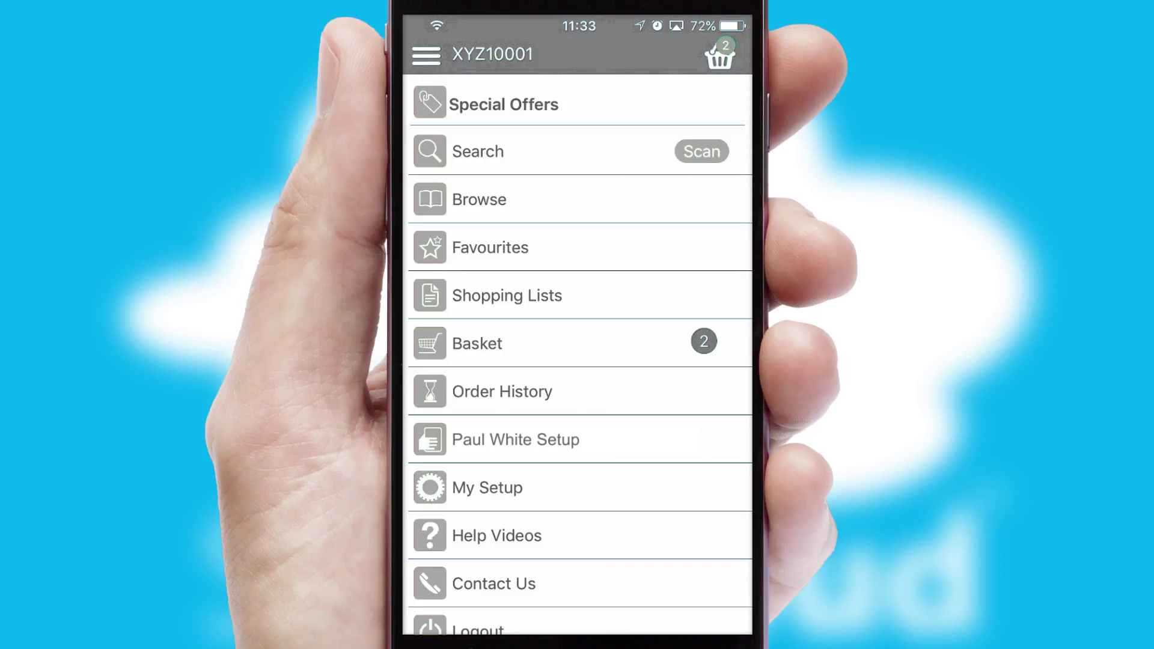
{"action": "left_click", "coordinate": [559, 152]}
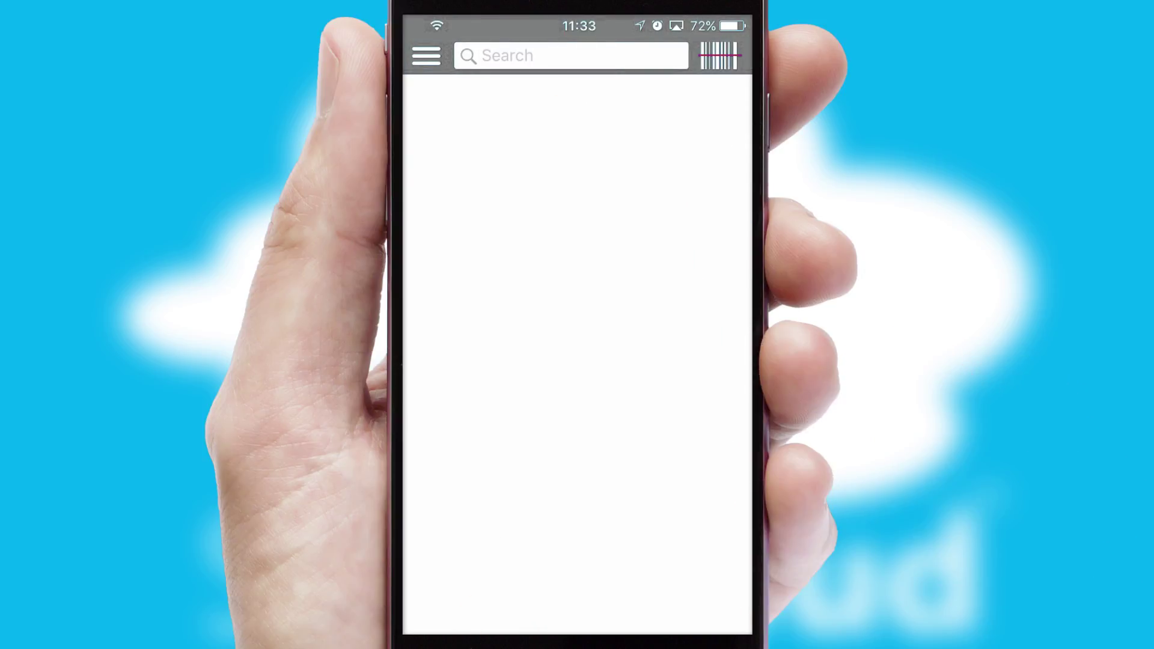
{"action": "left_click", "coordinate": [718, 56]}
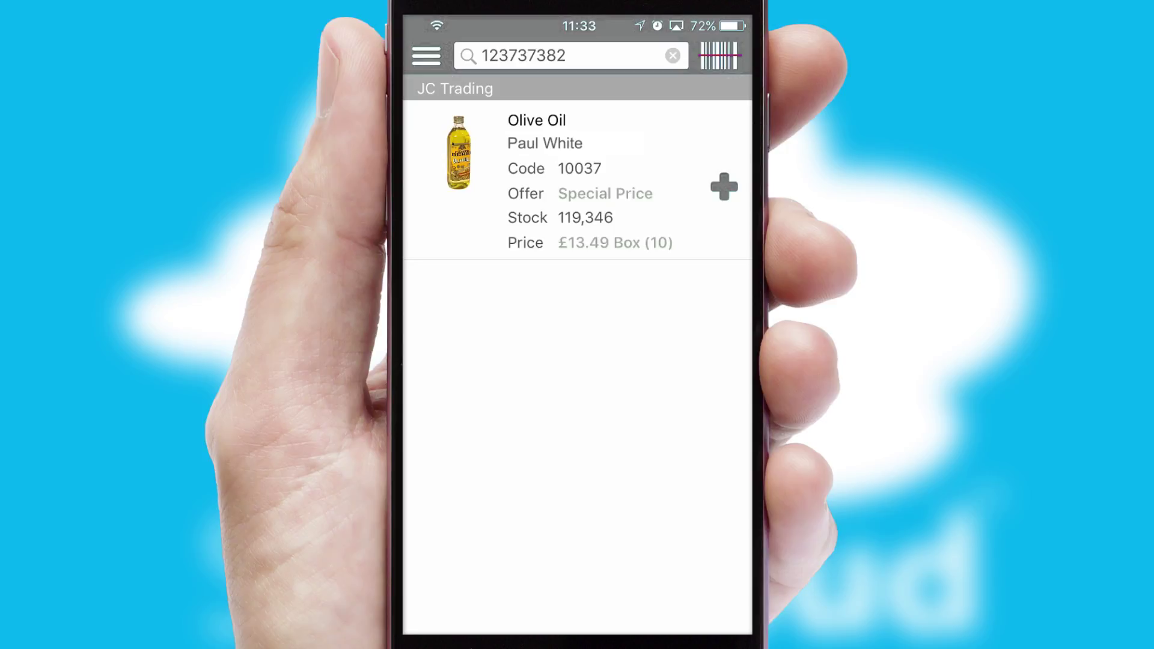
{"action": "left_click", "coordinate": [576, 158]}
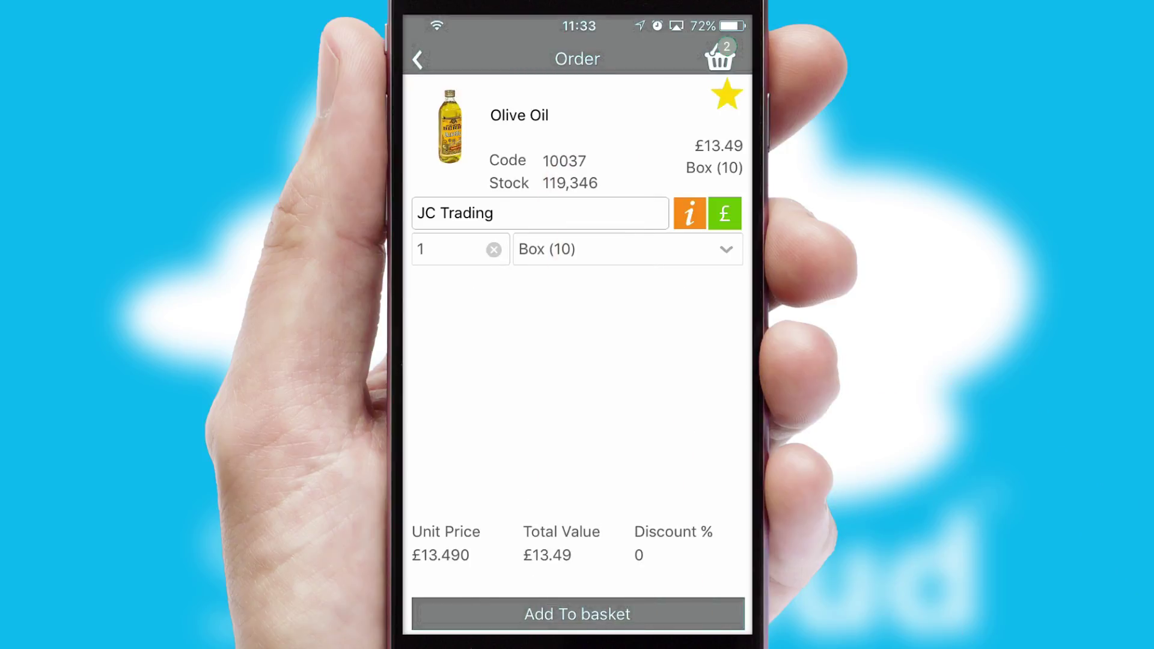
- View Olive Oil's Filippo-Berio.pdf sheet, then add one box to the basket
{"action": "left_click", "coordinate": [689, 212]}
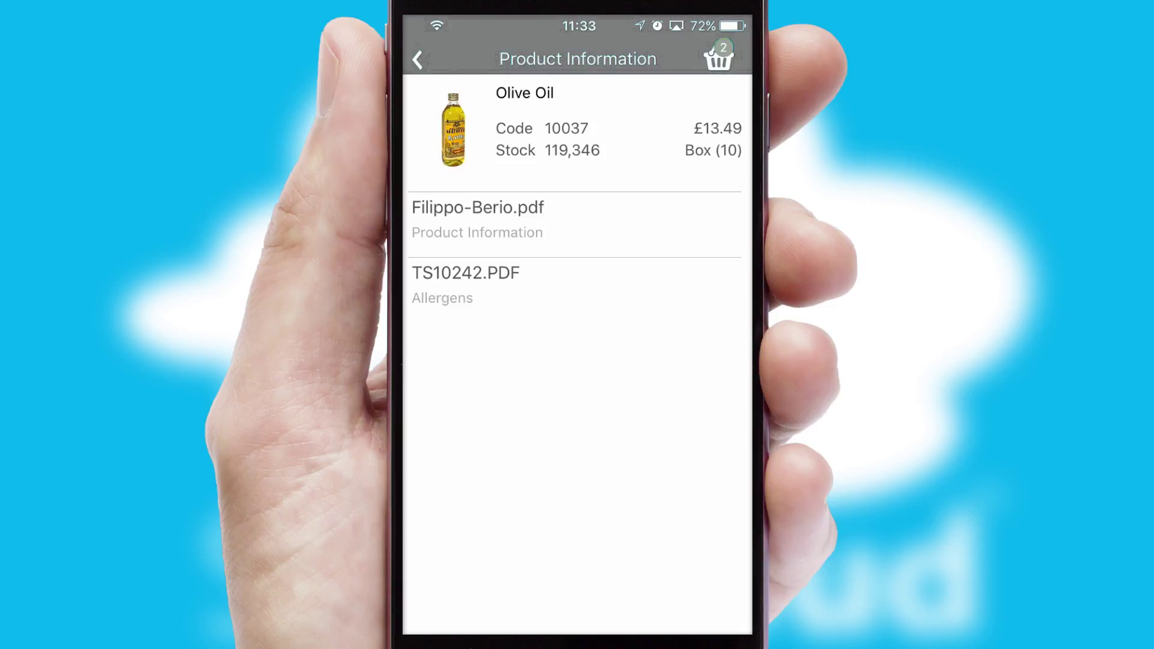
{"action": "left_click", "coordinate": [618, 219]}
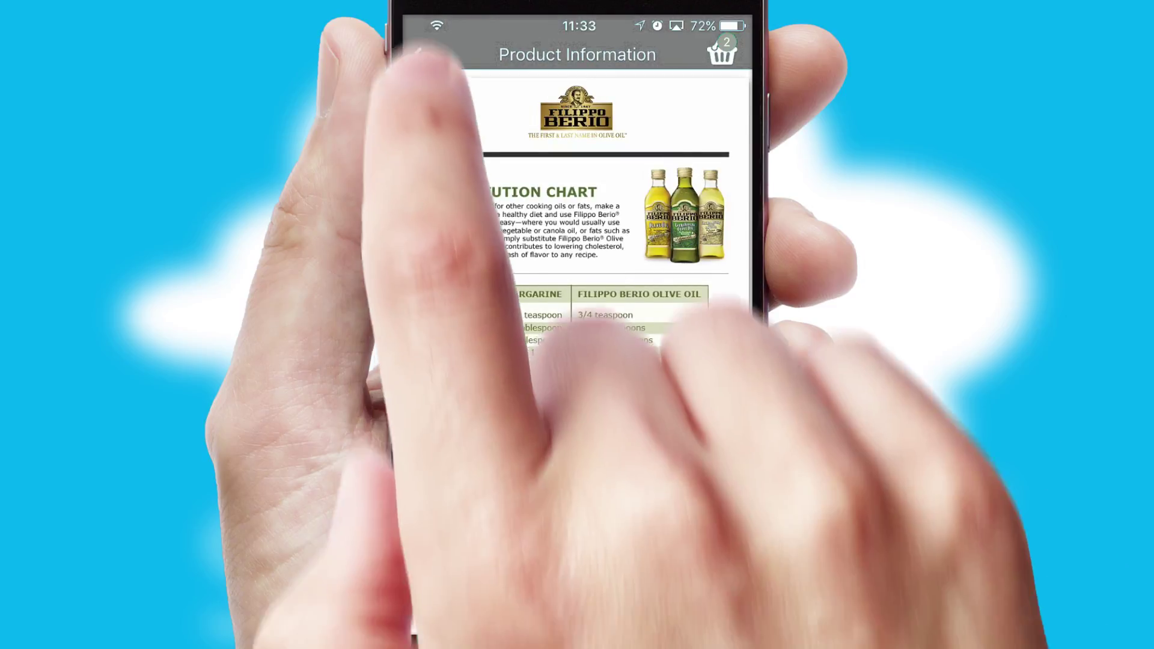
{"action": "left_click", "coordinate": [418, 55]}
{"action": "left_click", "coordinate": [417, 55]}
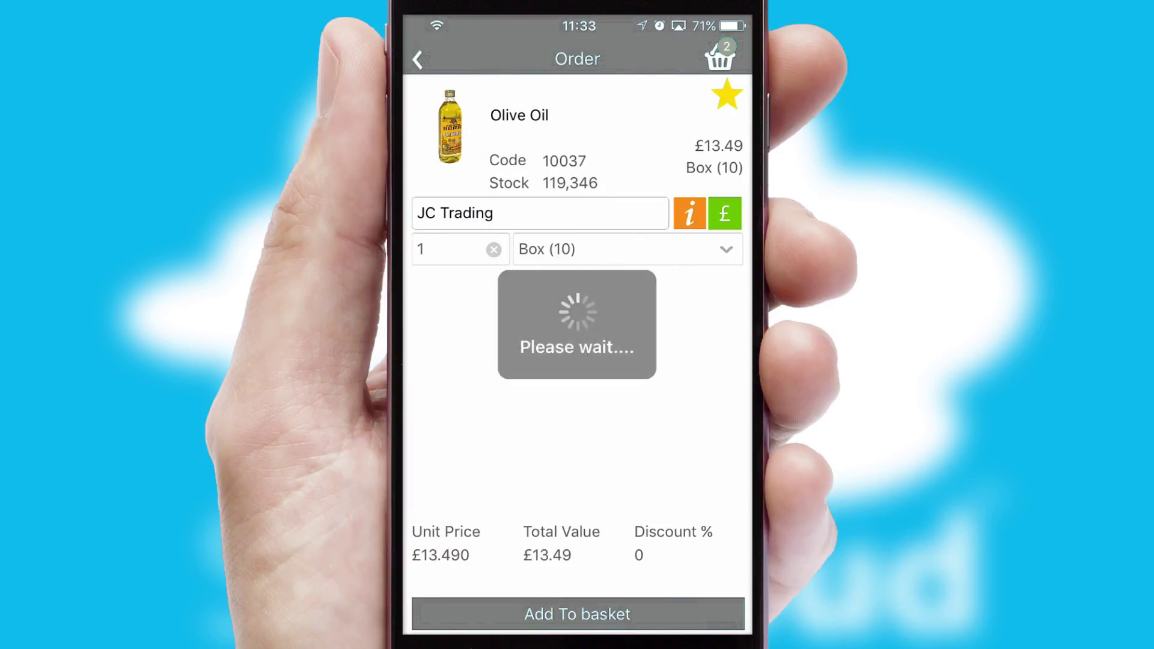
{"action": "left_click", "coordinate": [595, 546]}
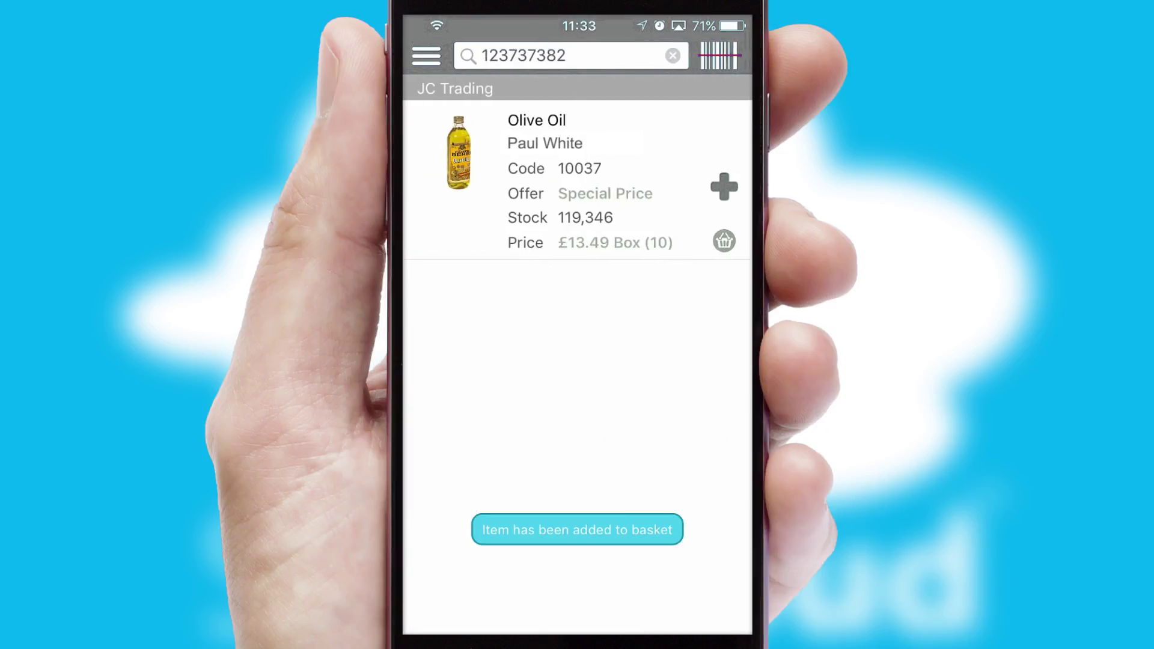
- Clear the search, list products matching 'a', and go back to the main menu
{"action": "left_click", "coordinate": [672, 55]}
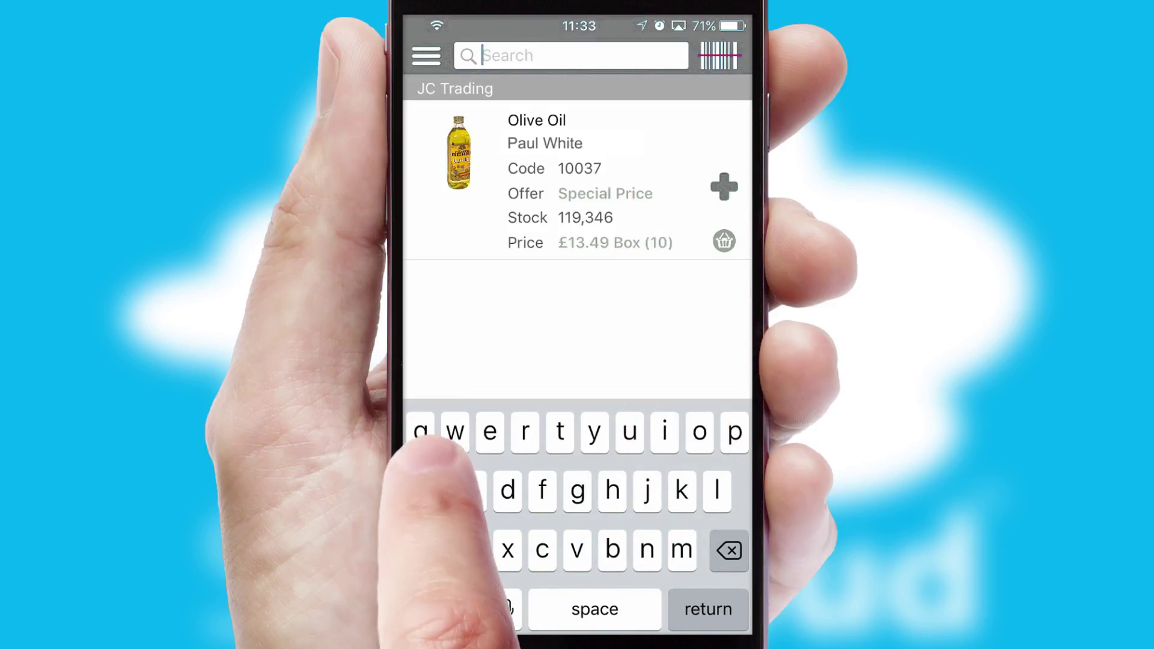
{"action": "type", "text": "a"}
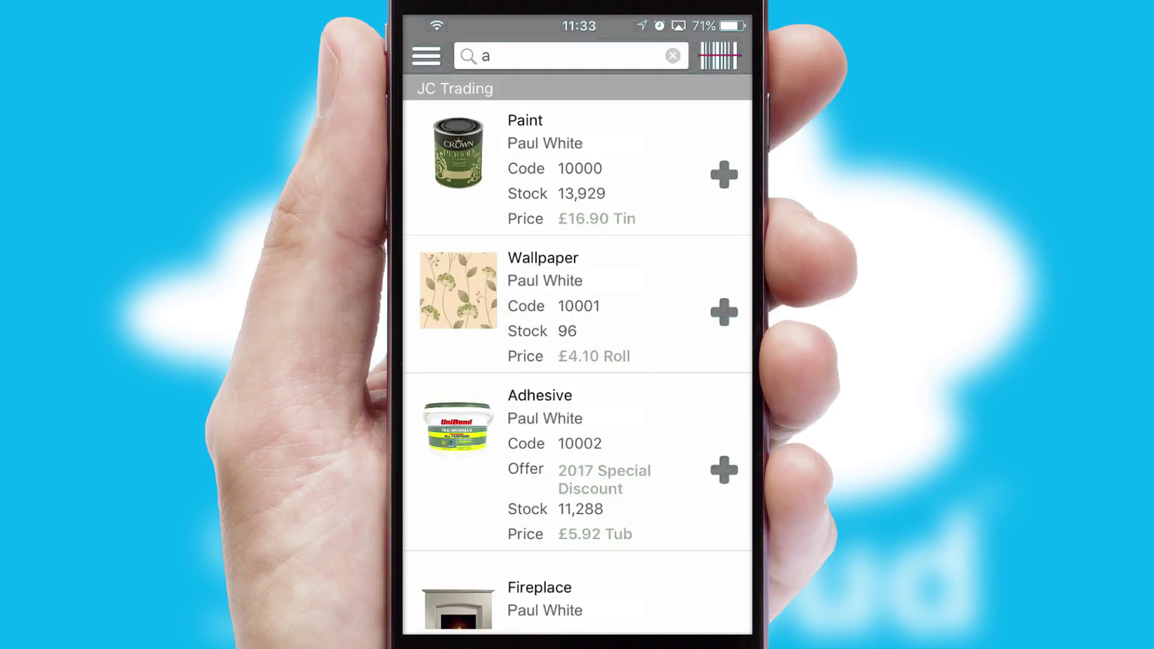
{"action": "scroll", "coordinate": [577, 361], "scroll_direction": "down", "scroll_amount": 5}
{"action": "scroll", "coordinate": [576, 360], "scroll_direction": "down", "scroll_amount": 3}
{"action": "scroll", "coordinate": [578, 360], "scroll_direction": "down", "scroll_amount": 3}
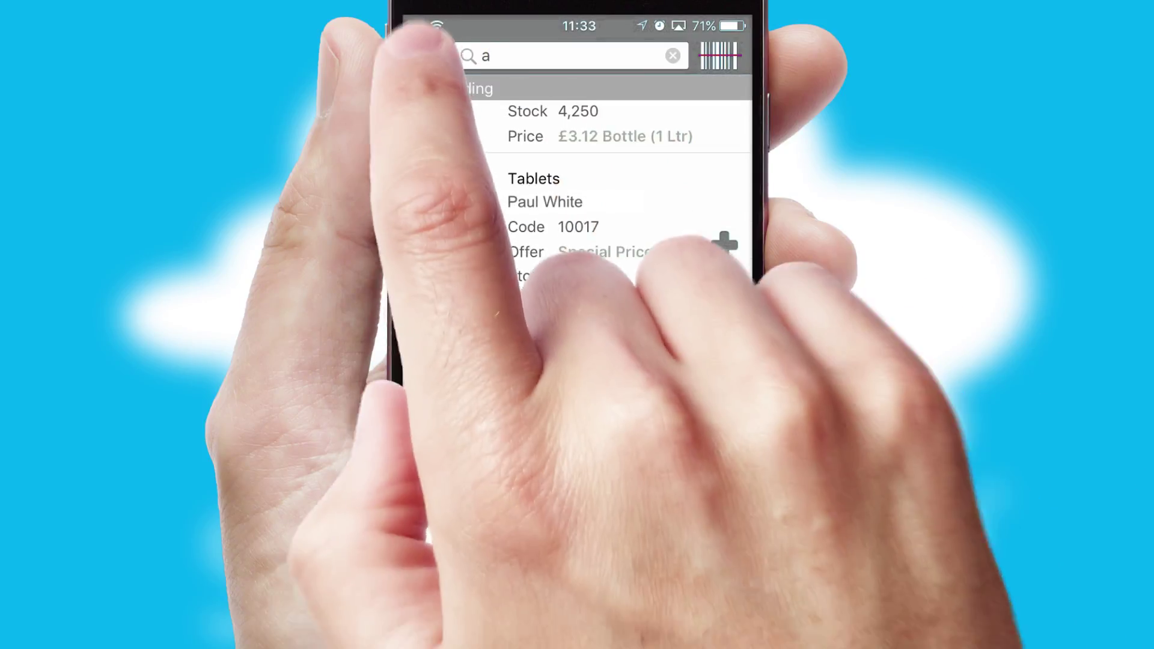
{"action": "left_click", "coordinate": [426, 57]}
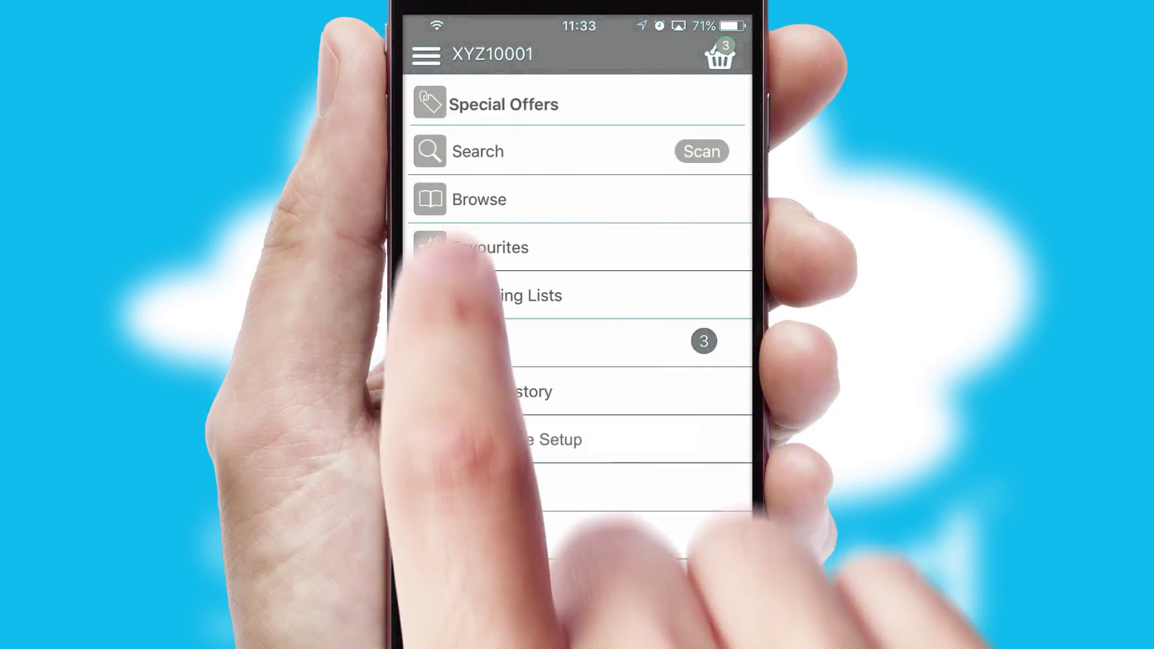
- Add one packet of Thyme from the Paul White favourites, then reopen the main menu
{"action": "left_click", "coordinate": [631, 247]}
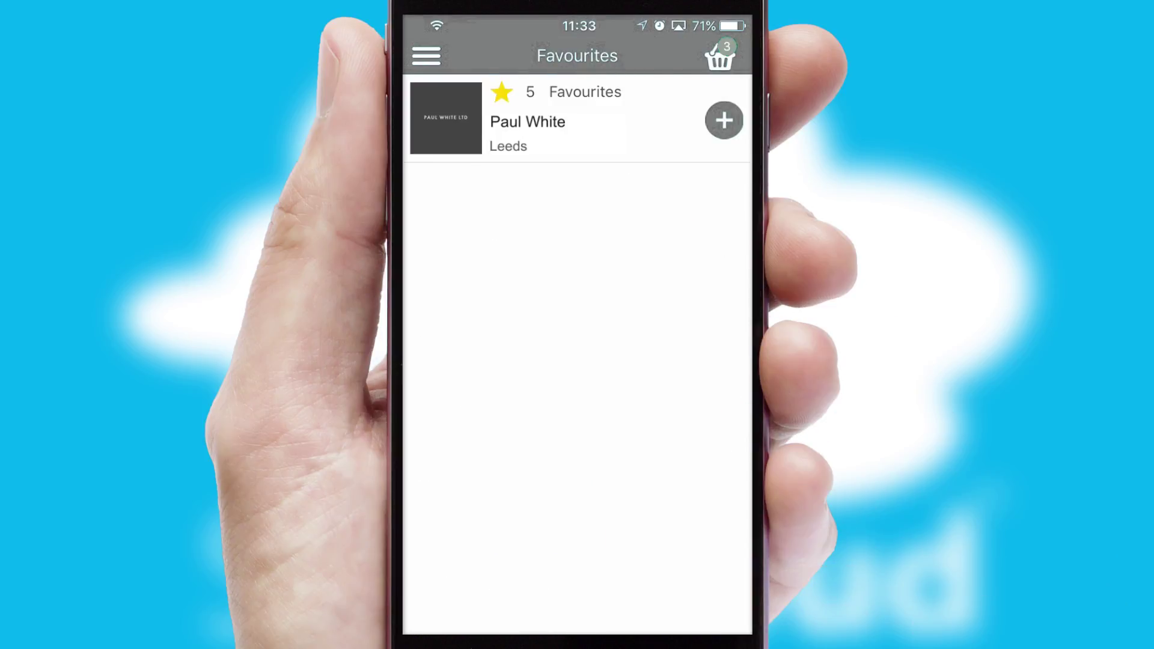
{"action": "left_click", "coordinate": [724, 120]}
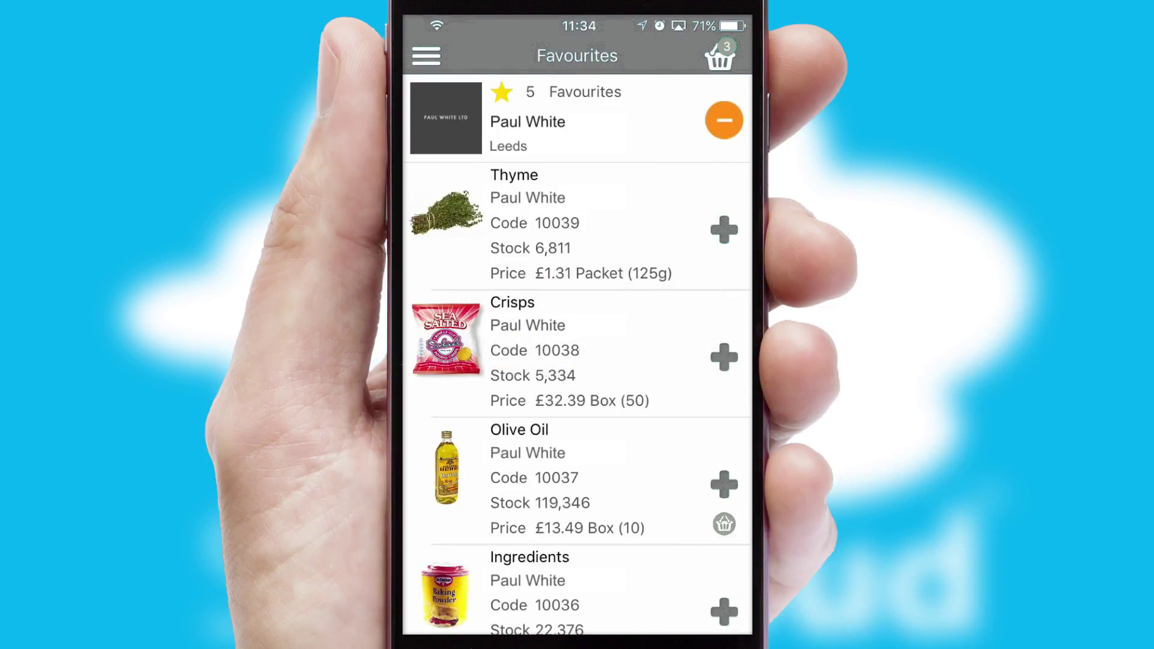
{"action": "scroll", "coordinate": [645, 356], "scroll_direction": "down", "scroll_amount": 3}
{"action": "scroll", "coordinate": [578, 360], "scroll_direction": "up", "scroll_amount": 3}
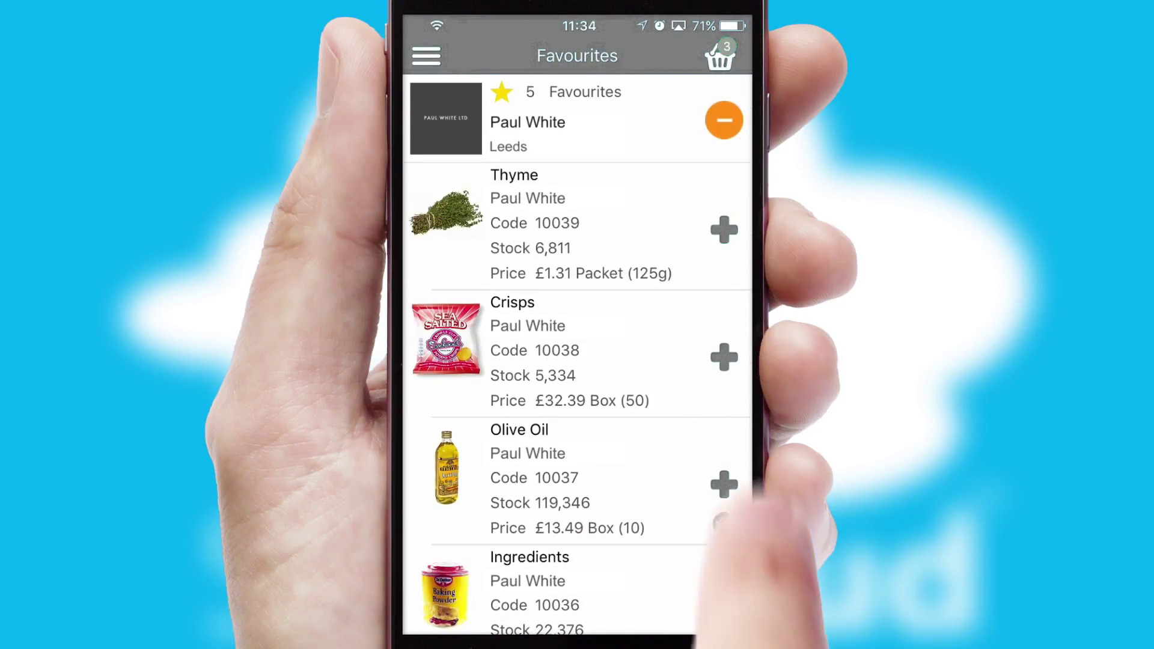
{"action": "left_click", "coordinate": [724, 229]}
{"action": "left_click", "coordinate": [510, 395]}
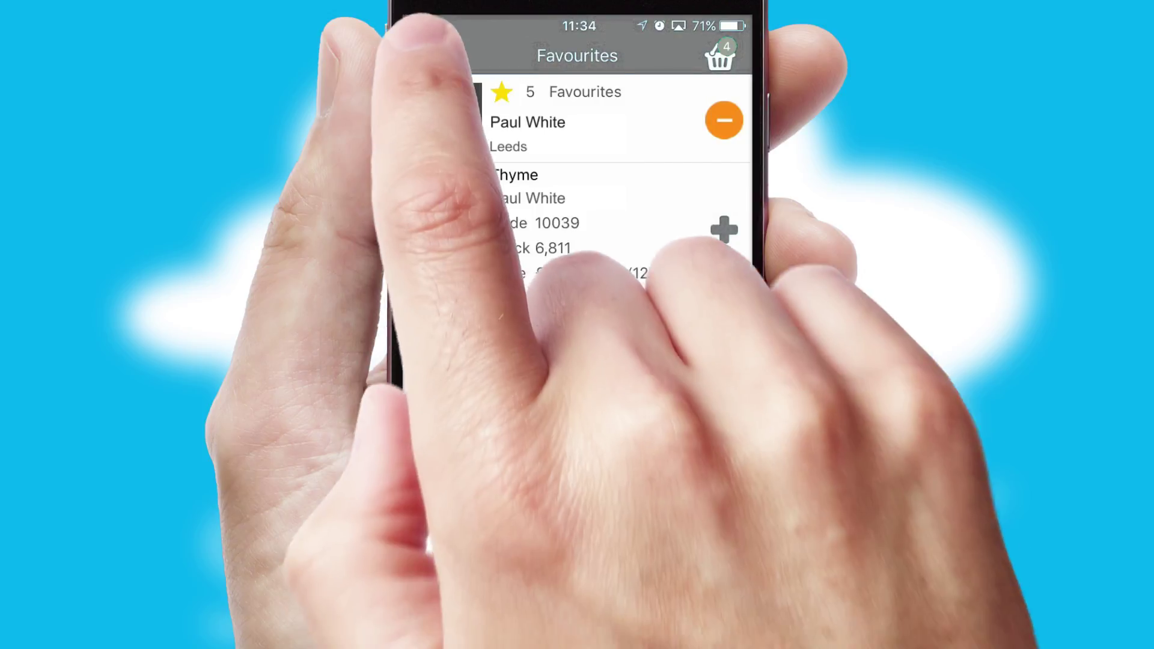
{"action": "left_click", "coordinate": [427, 55]}
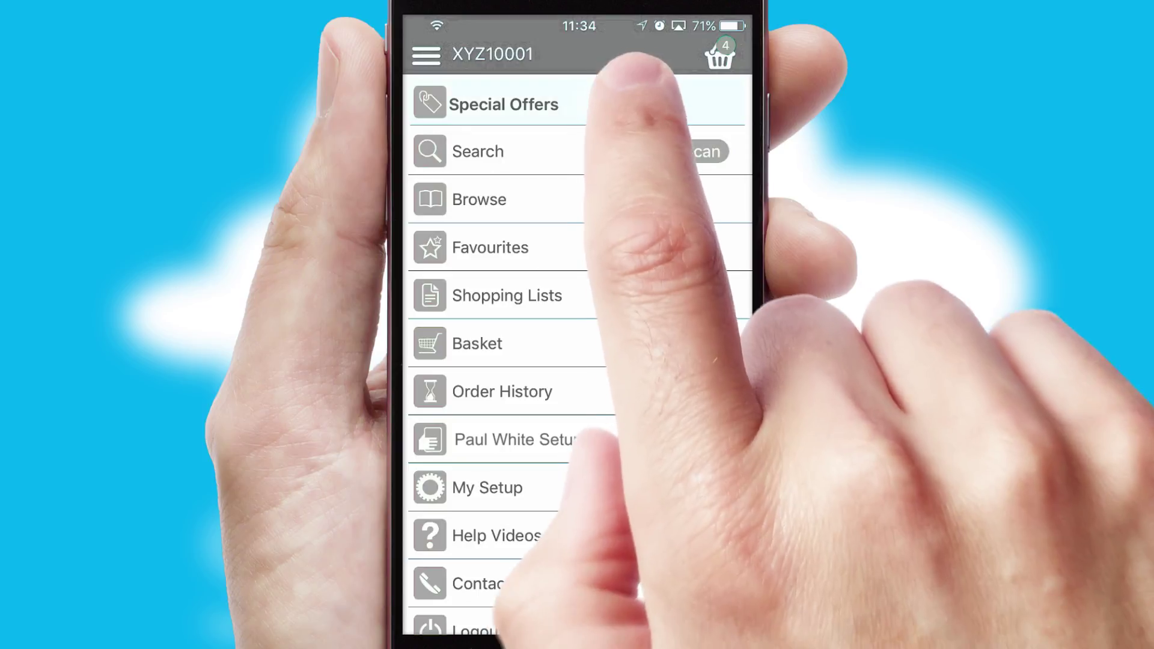
{"action": "left_click", "coordinate": [623, 103]}
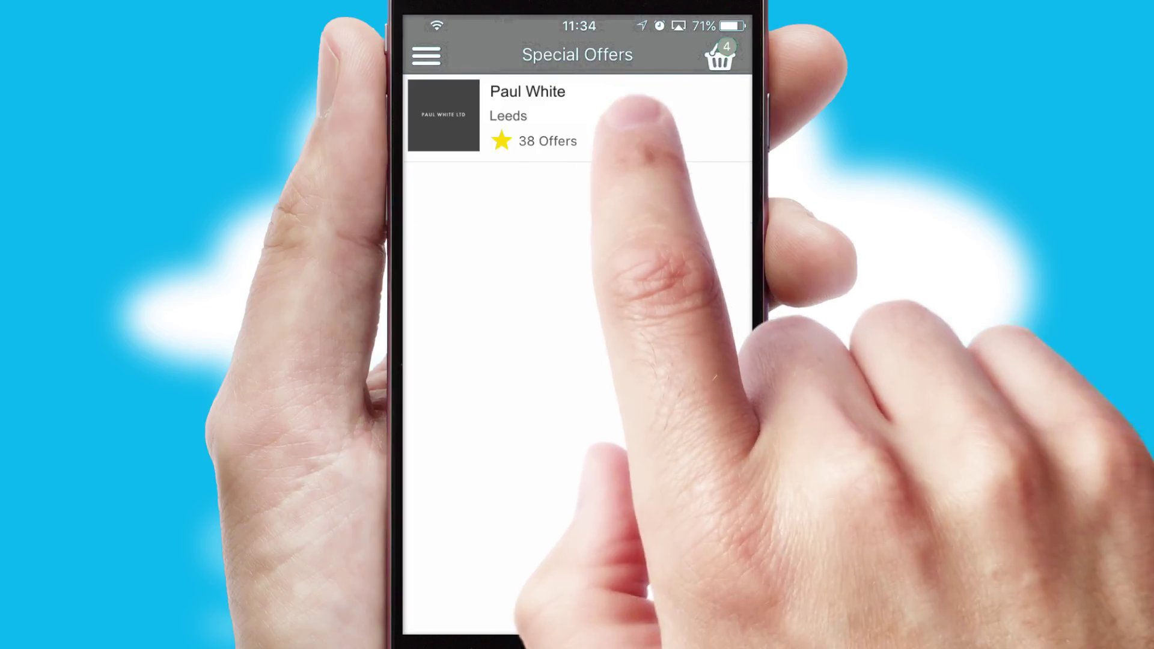
{"action": "left_click", "coordinate": [604, 112]}
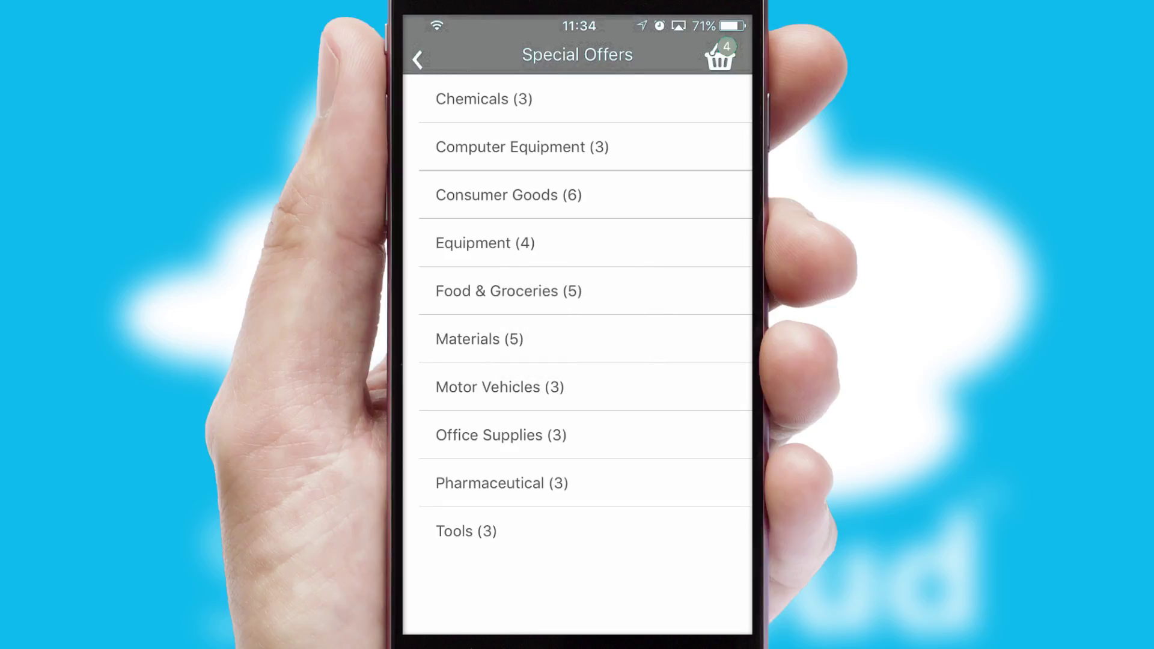
{"action": "left_click", "coordinate": [649, 242]}
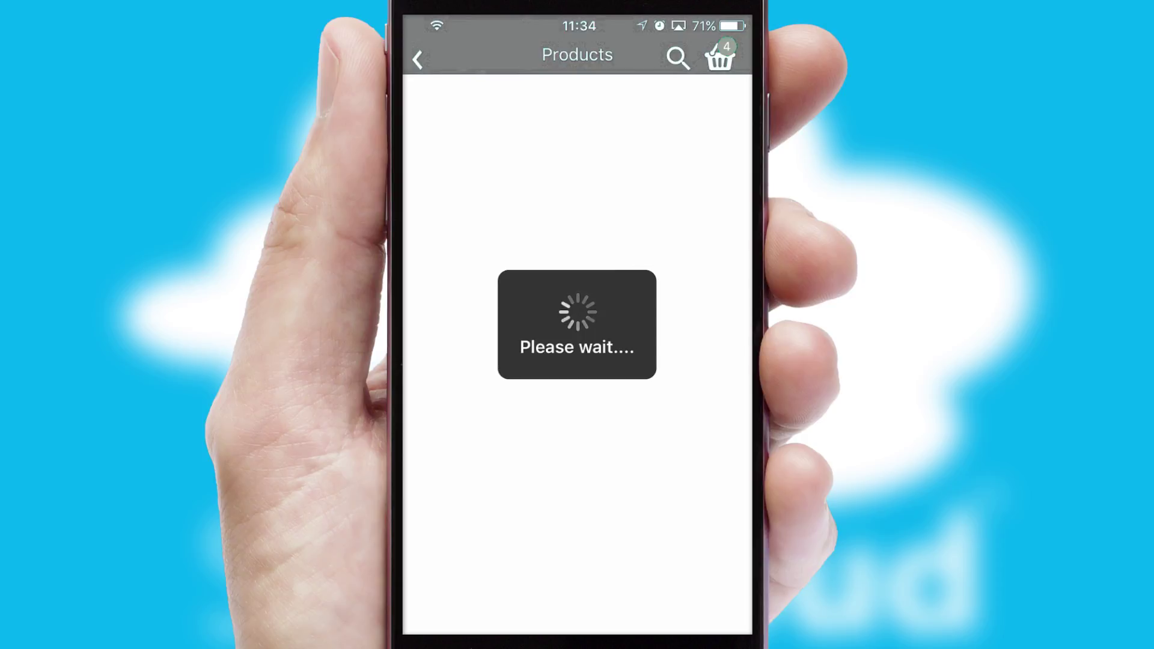
{"action": "scroll", "coordinate": [577, 360], "scroll_direction": "down", "scroll_amount": 1}
{"action": "scroll", "coordinate": [577, 360], "scroll_direction": "down", "scroll_amount": 3}
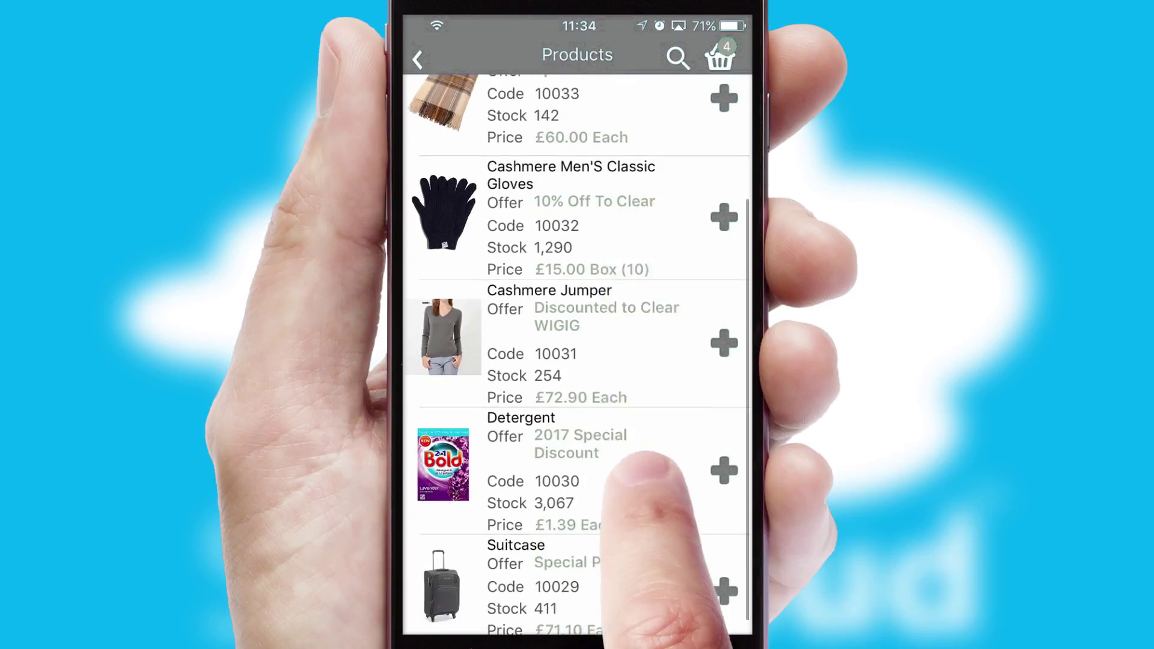
{"action": "scroll", "coordinate": [645, 464], "scroll_direction": "up", "scroll_amount": 3}
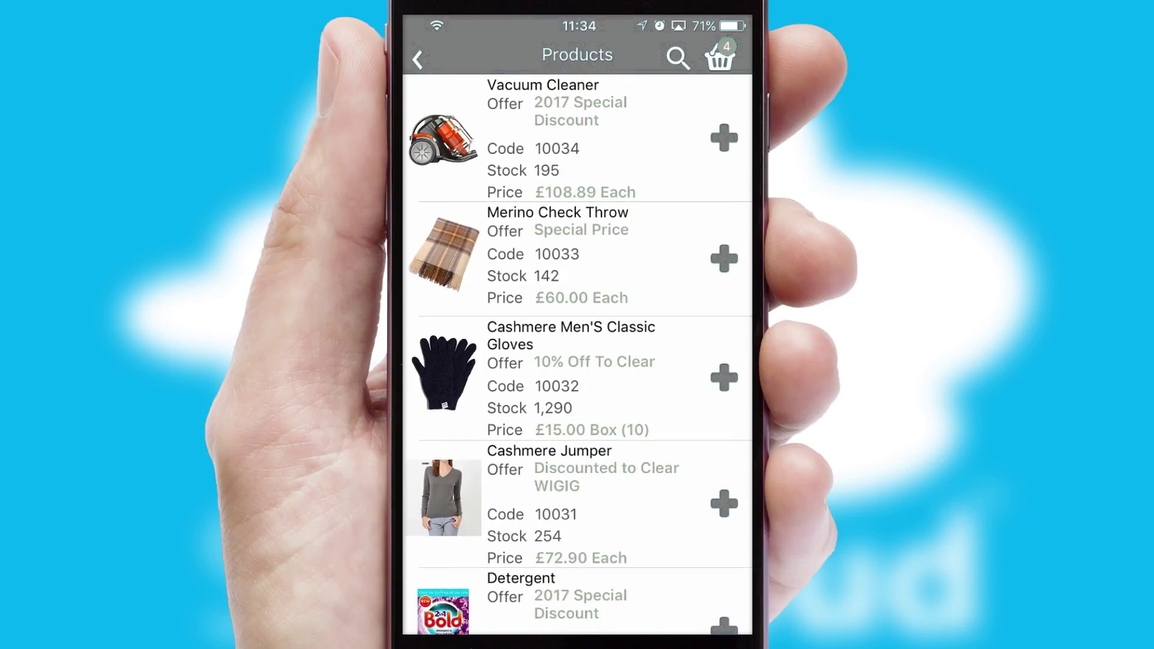
{"action": "left_click", "coordinate": [578, 366]}
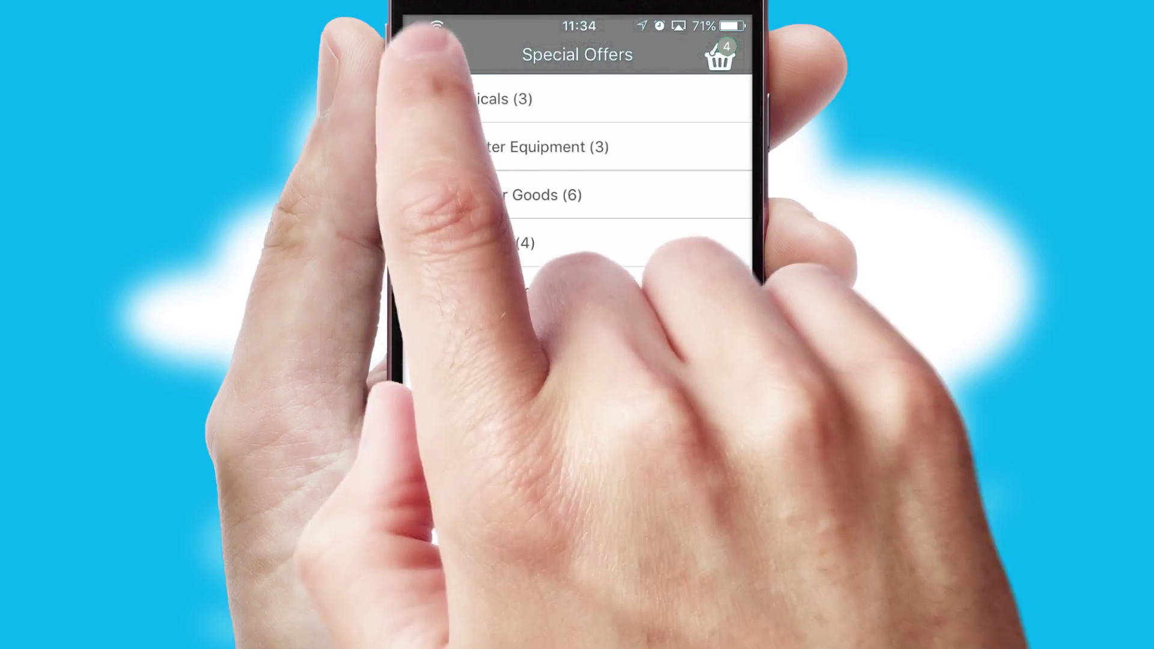
{"action": "left_click", "coordinate": [505, 270]}
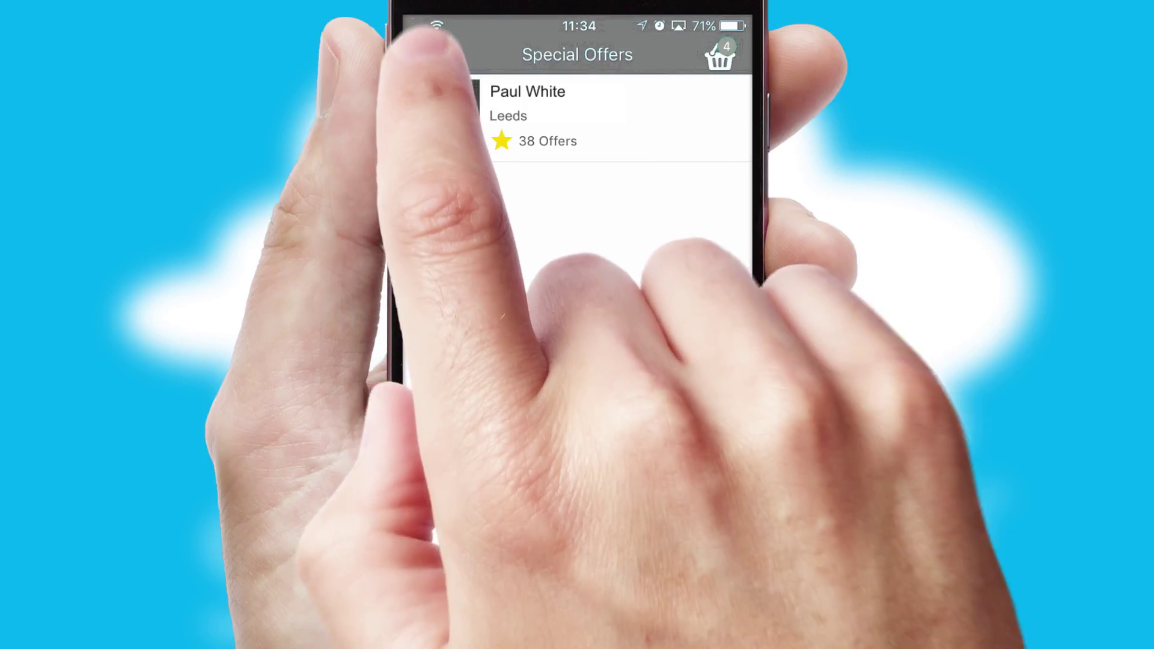
{"action": "left_click", "coordinate": [426, 56]}
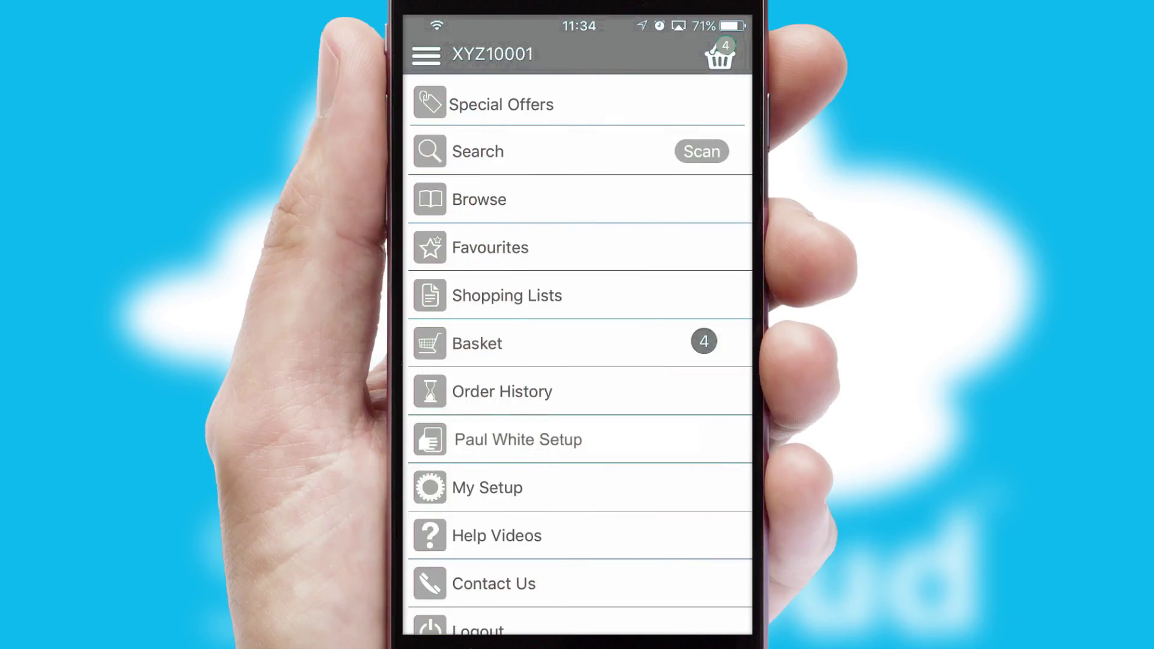
- Add Irn-Bru and Tizer from the Regular Drinks Order list, bringing the basket to £133.75
{"action": "left_click", "coordinate": [577, 295]}
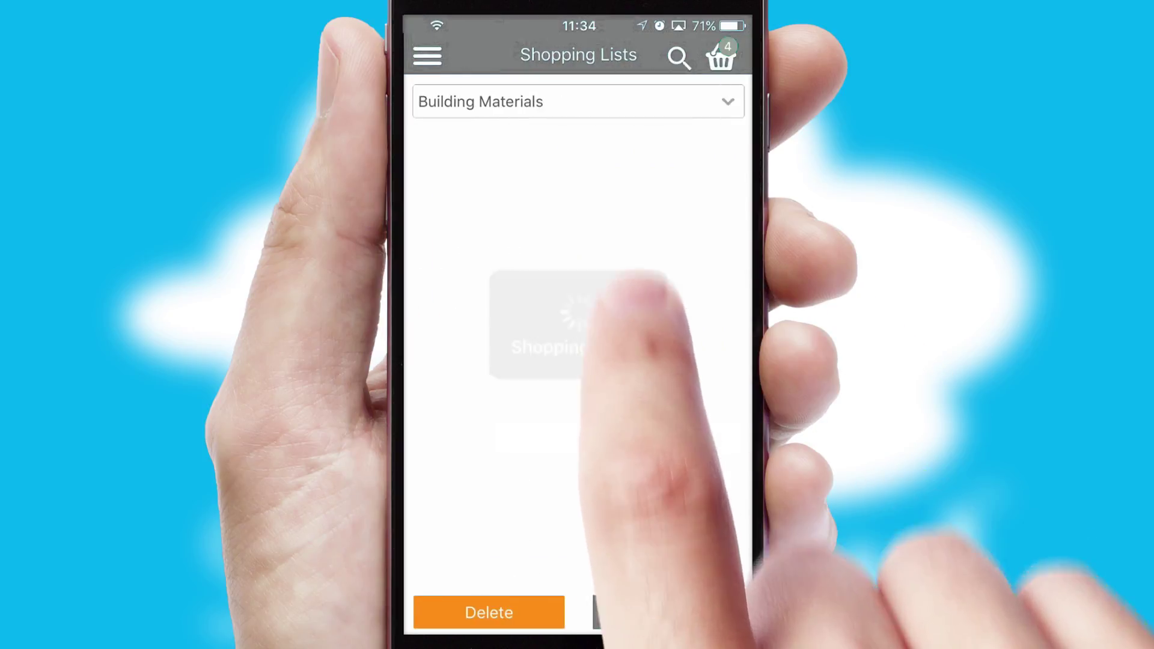
{"action": "left_click", "coordinate": [618, 101]}
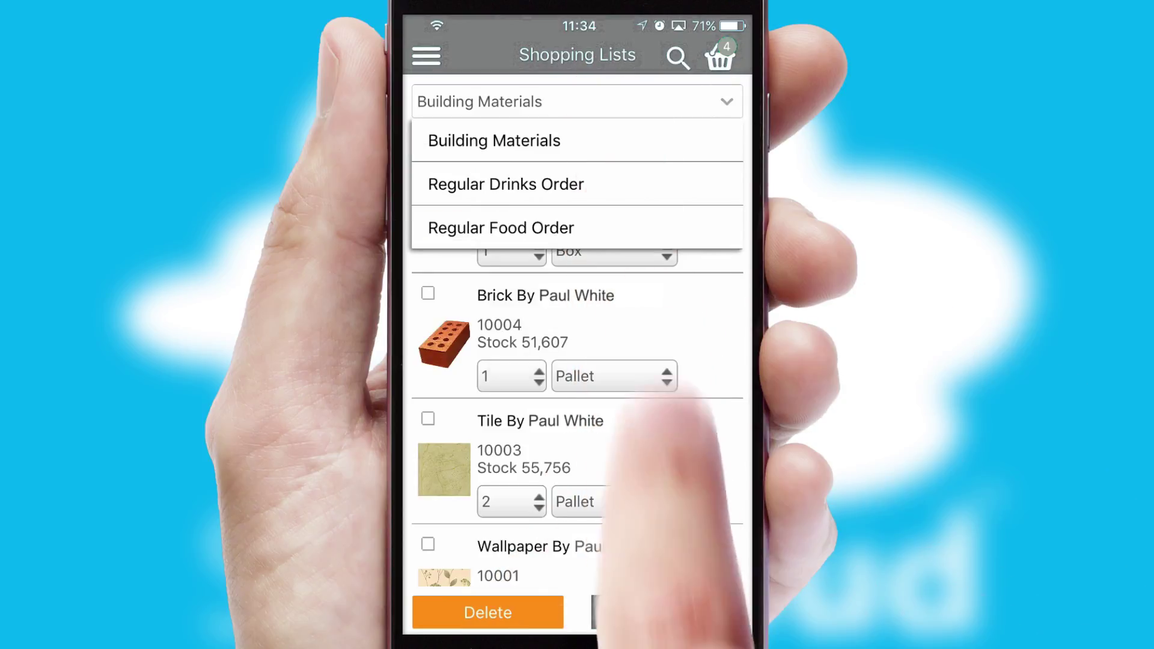
{"action": "left_click", "coordinate": [631, 183]}
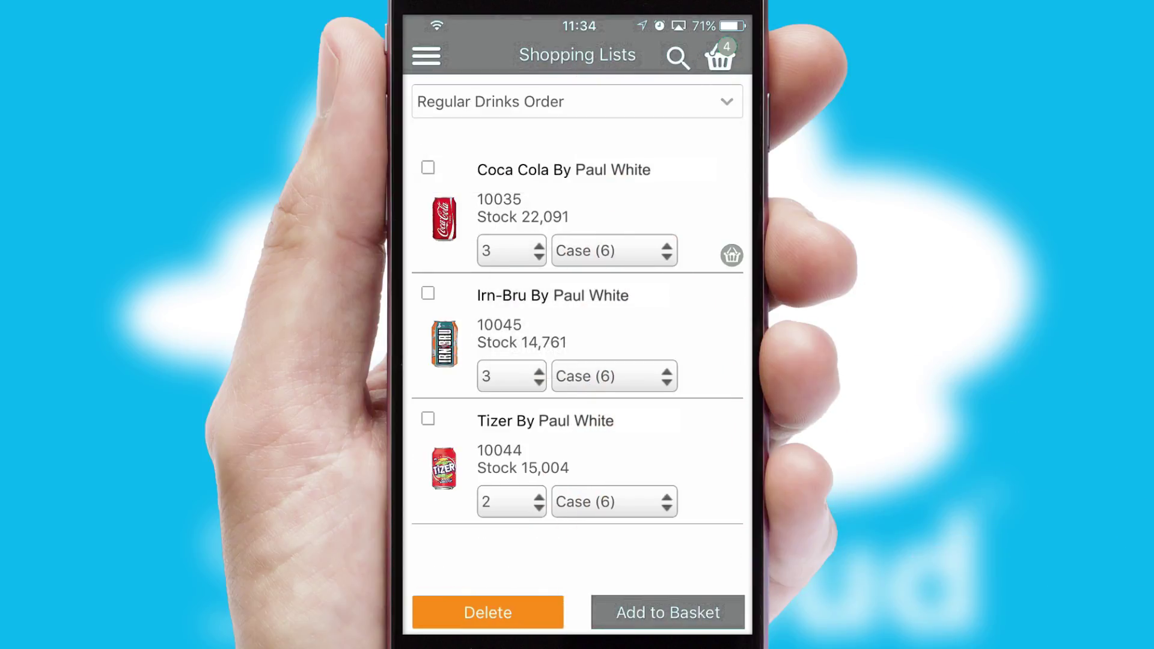
{"action": "left_click", "coordinate": [427, 293]}
{"action": "left_click", "coordinate": [427, 418]}
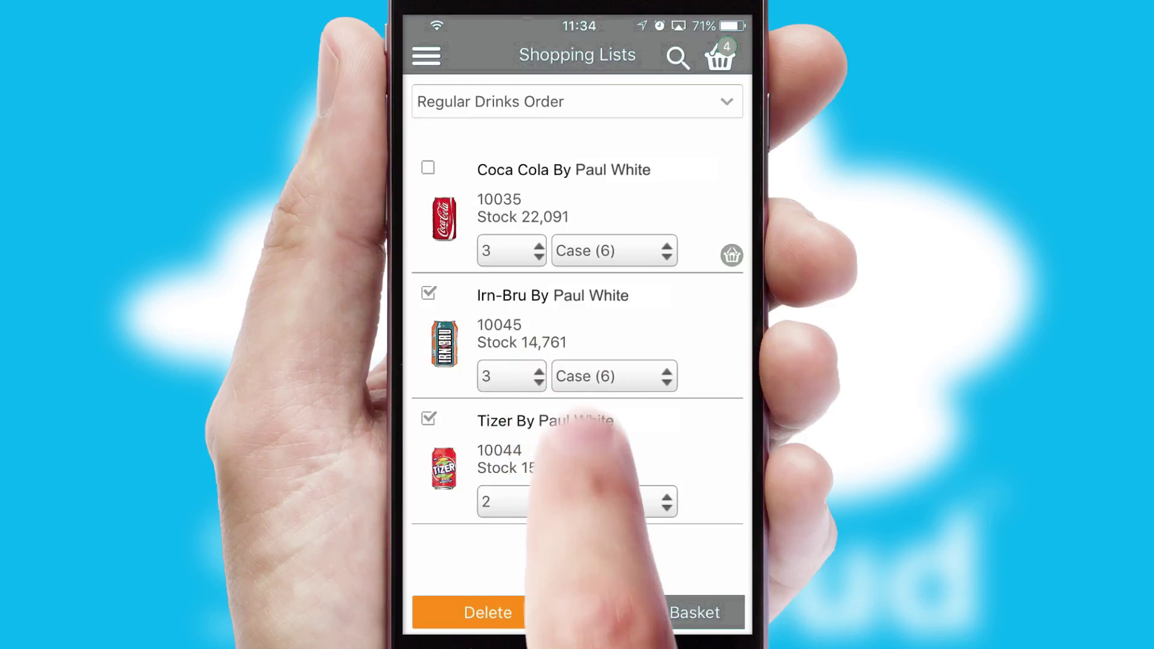
{"action": "left_click", "coordinate": [667, 611]}
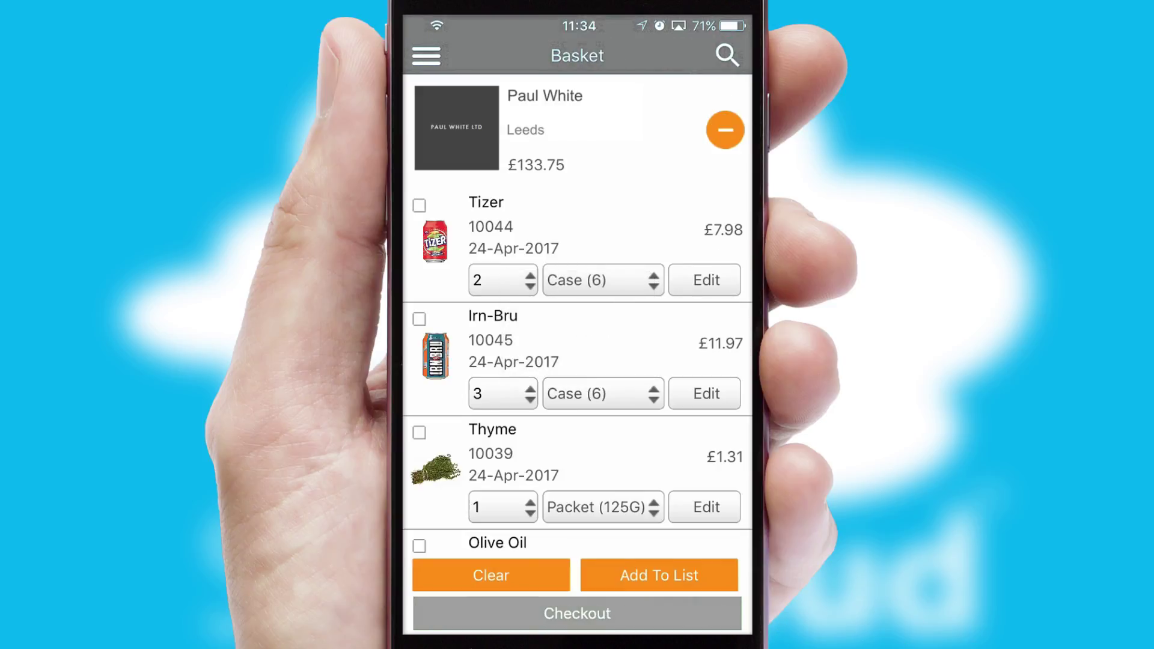
- Check out and submit the £135.75 delivery order for XYZ10001, confirmed as 118881
{"action": "left_click_drag", "start_coordinate": [658, 541], "coordinate": [644, 193]}
{"action": "left_click_drag", "start_coordinate": [676, 271], "coordinate": [695, 541]}
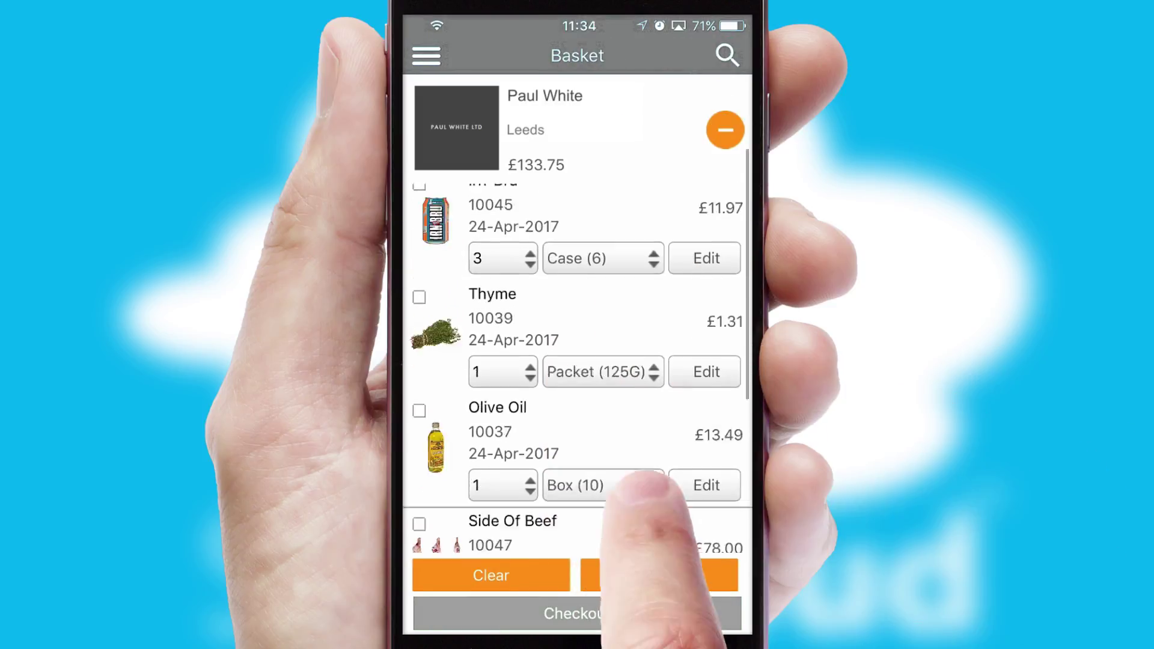
{"action": "left_click", "coordinate": [577, 613]}
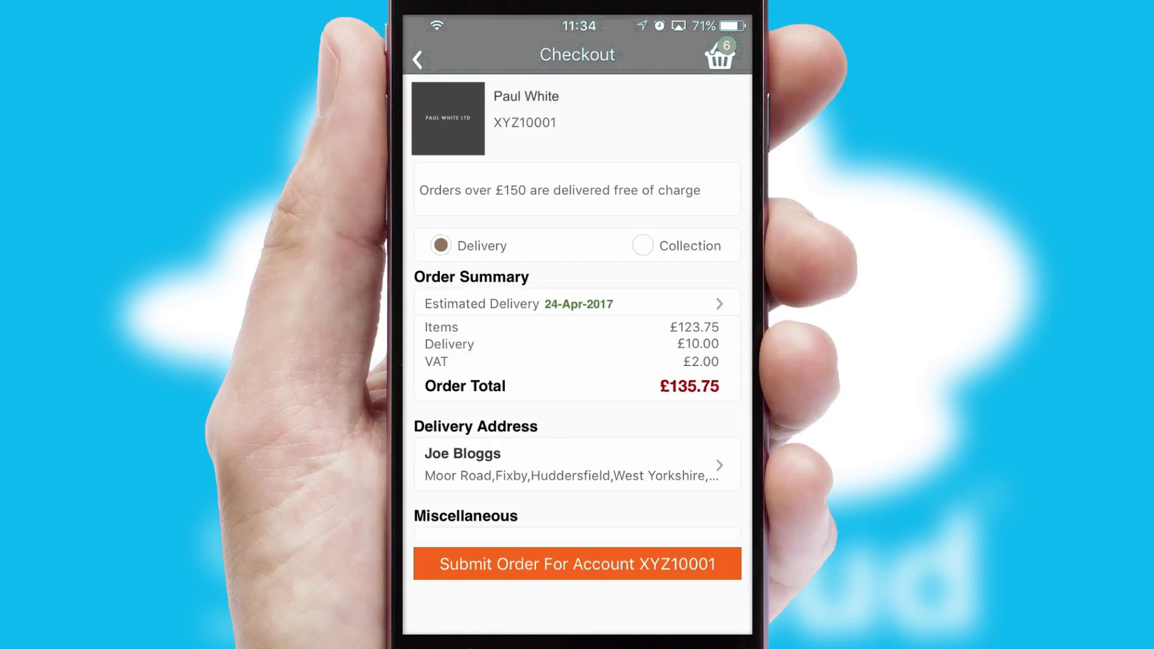
{"action": "mouse_move", "coordinate": [712, 549]}
{"action": "left_mouse_down"}
{"action": "mouse_move", "coordinate": [734, 311]}
{"action": "mouse_move", "coordinate": [622, 478]}
{"action": "left_mouse_up"}
{"action": "left_click", "coordinate": [591, 561]}
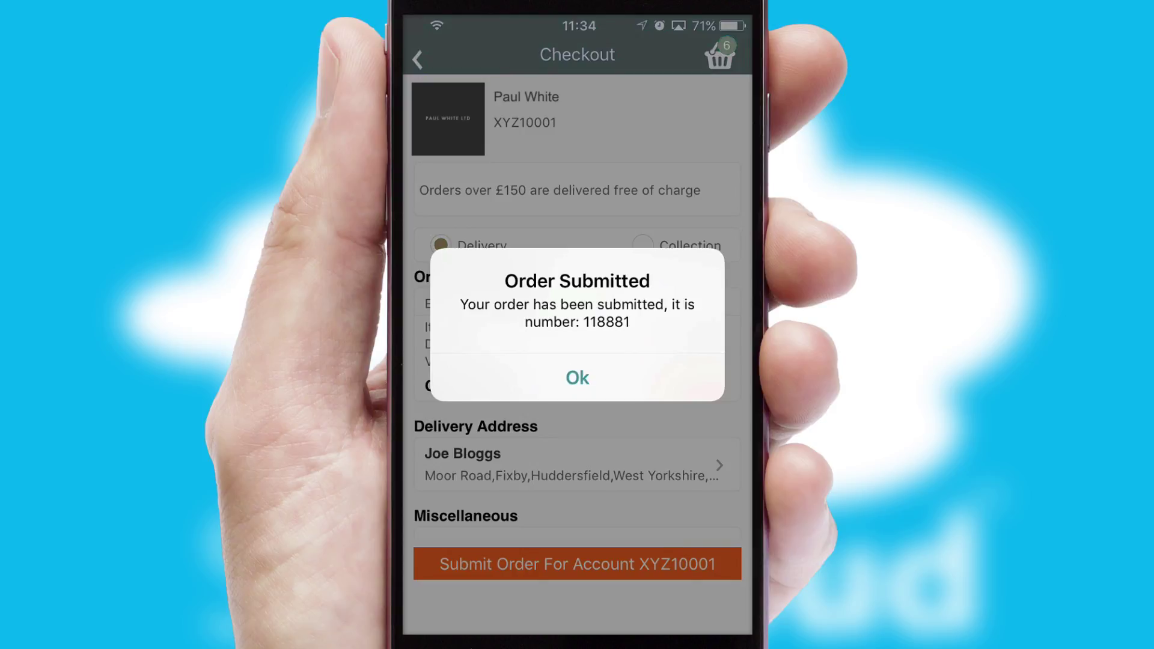
{"action": "left_click", "coordinate": [577, 377]}
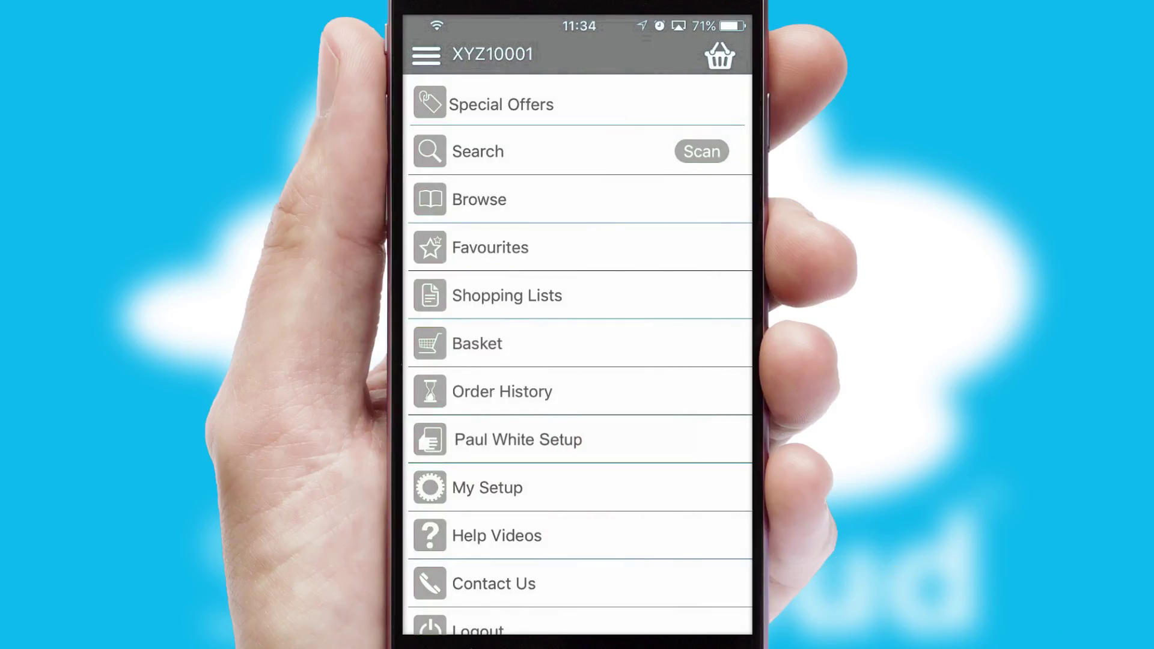
{"action": "left_click_drag", "start_coordinate": [657, 412], "coordinate": [619, 381]}
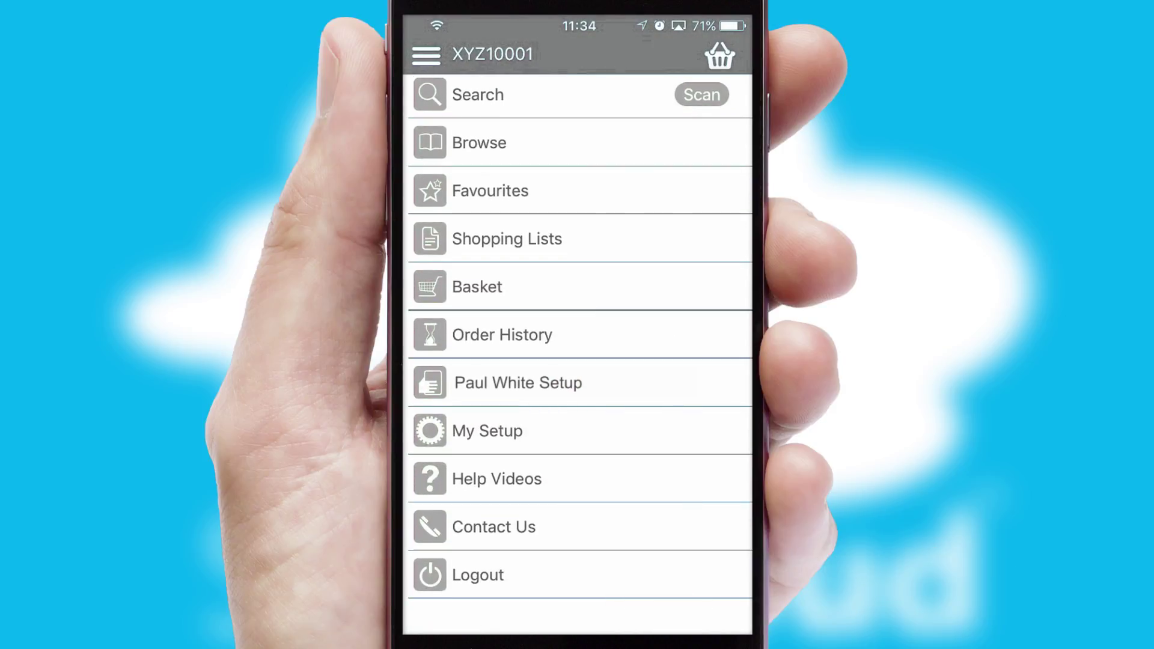
{"action": "left_click", "coordinate": [559, 334]}
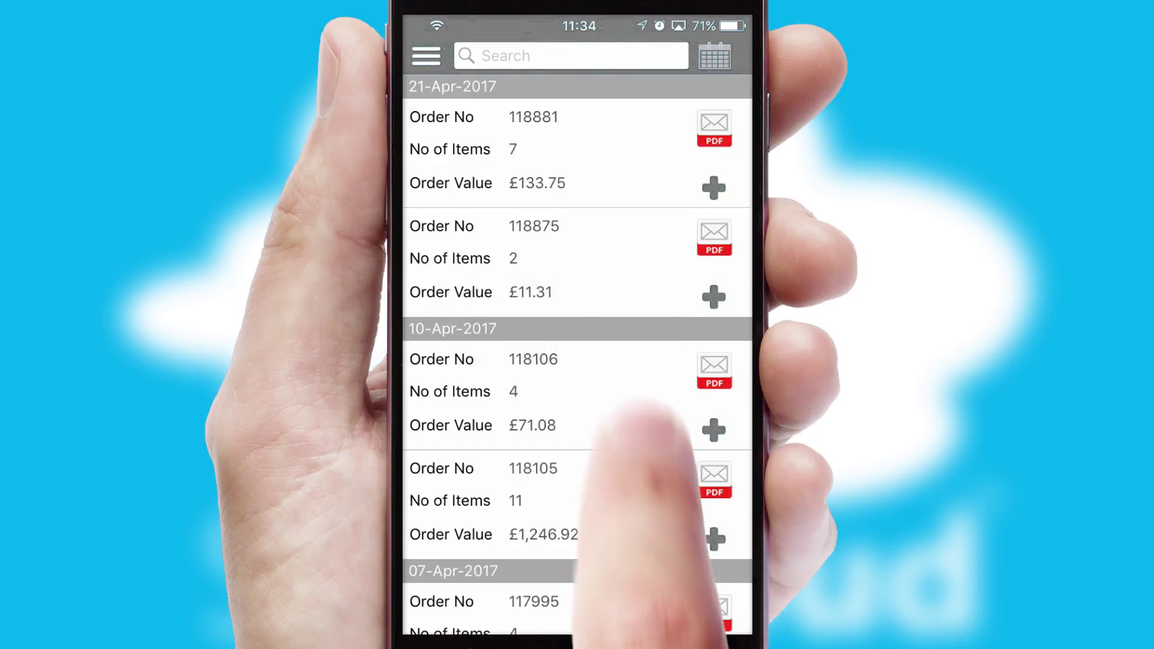
{"action": "left_click", "coordinate": [592, 122]}
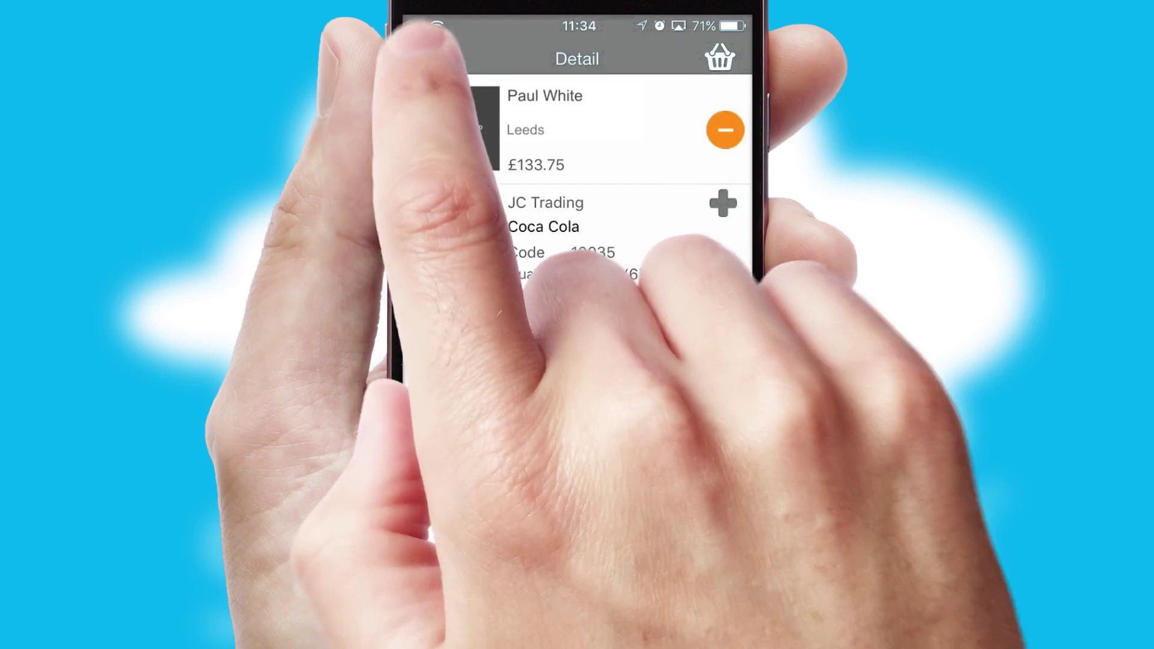
{"action": "left_click", "coordinate": [416, 59]}
{"action": "left_click", "coordinate": [424, 54]}
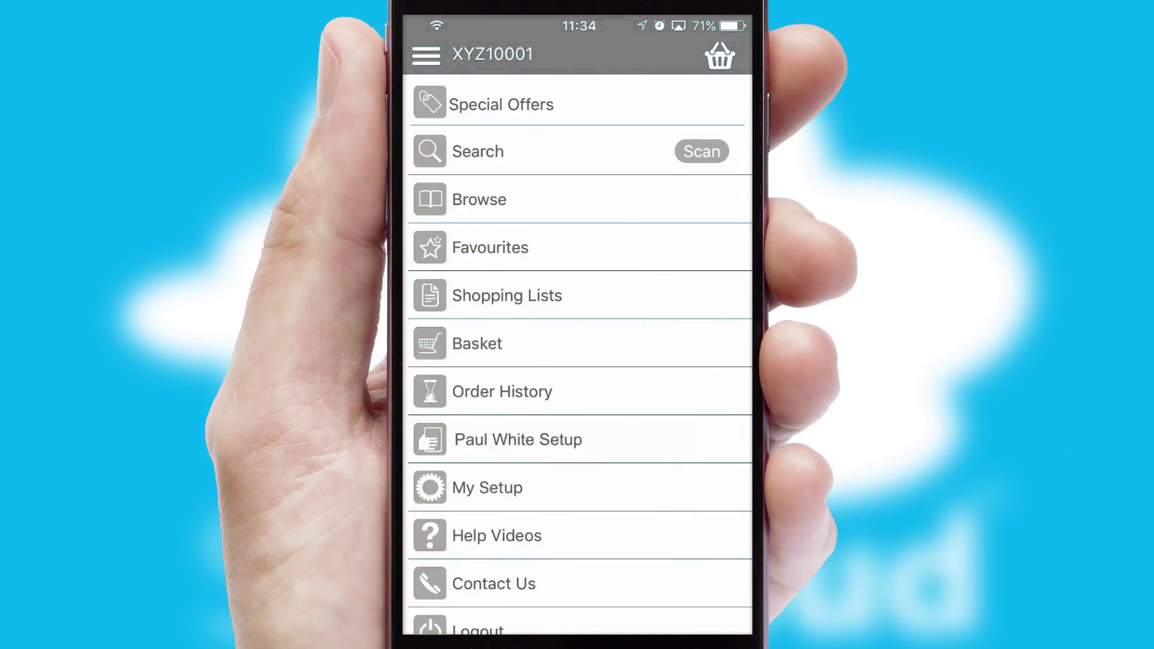